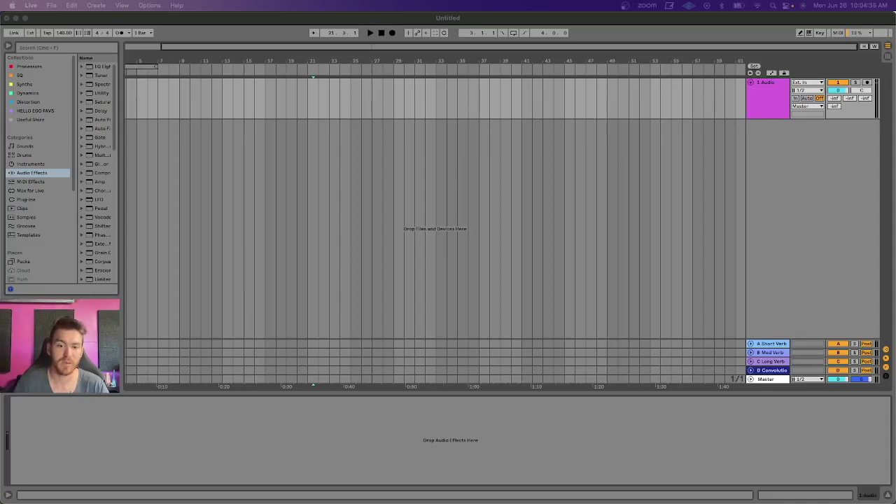
# Switch to the Brave browser and examine the Hello Ego Patreon membership tiers from Tip Jar to the 60 min Private Lesson.
pyautogui.press('super+Tab')
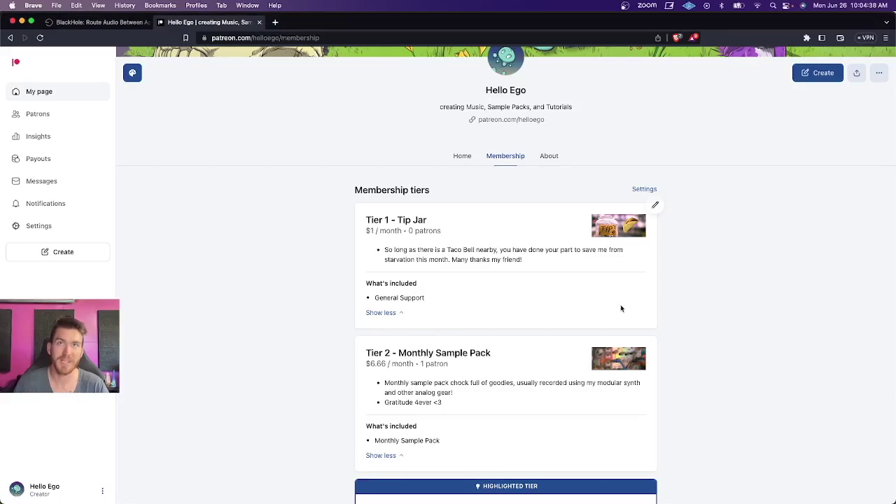
pyautogui.scroll(-4, 620, 308)
pyautogui.scroll(2, 620, 307)
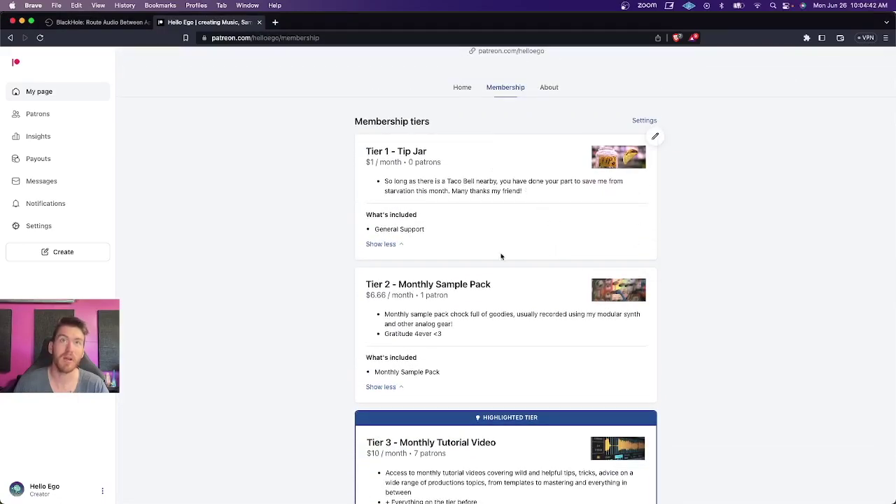
pyautogui.scroll(3, 705, 294)
pyautogui.scroll(-3, 705, 294)
pyautogui.scroll(-1, 581, 256)
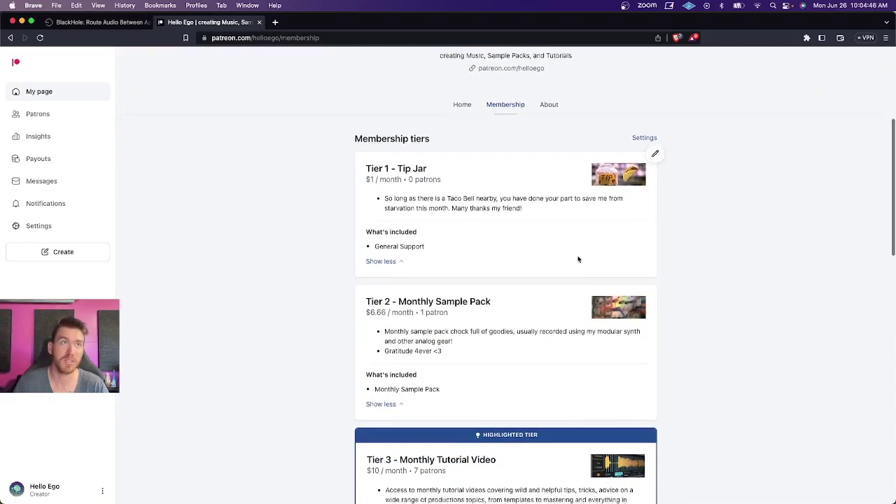
pyautogui.scroll(-7, 585, 304)
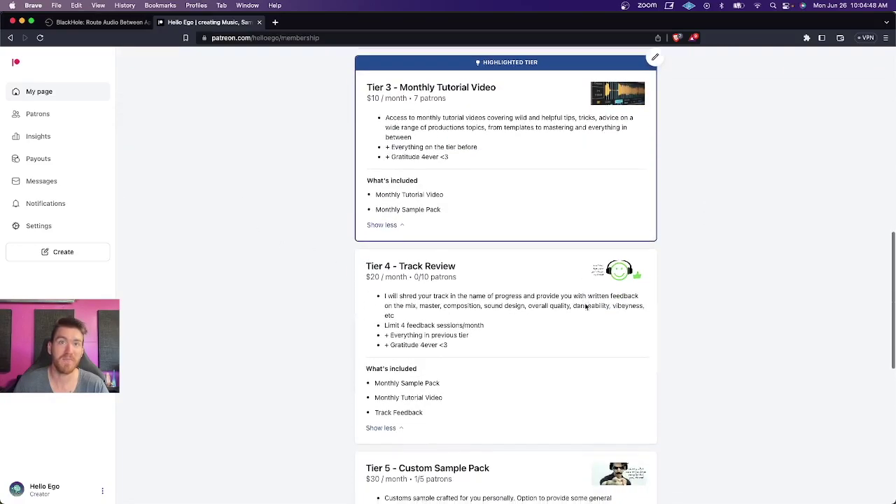
pyautogui.scroll(-3, 494, 326)
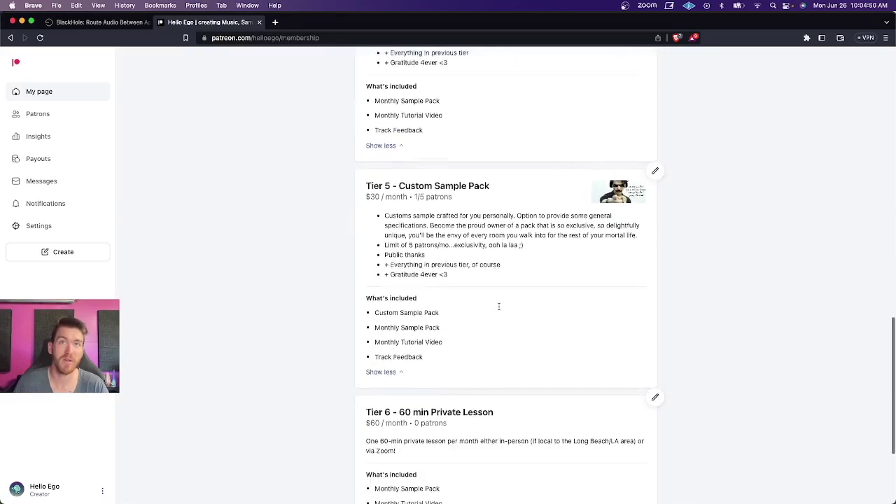
pyautogui.scroll(-3, 424, 292)
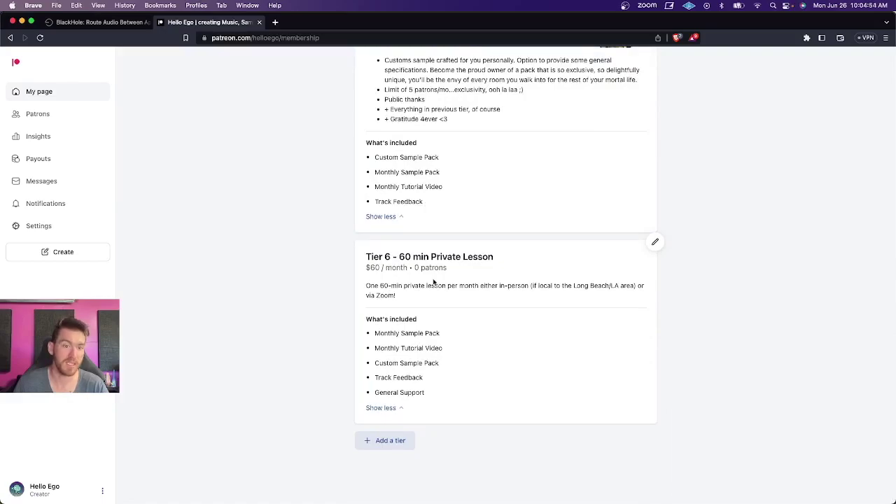
pyautogui.scroll(20, 433, 281)
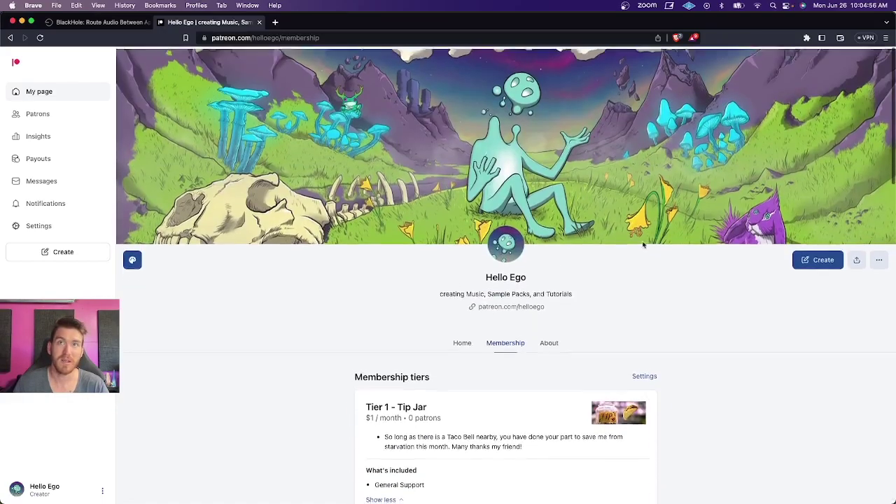
# Go to the BlackHole page and open the free download request form for people who can't afford to donate.
pyautogui.click(81, 23)
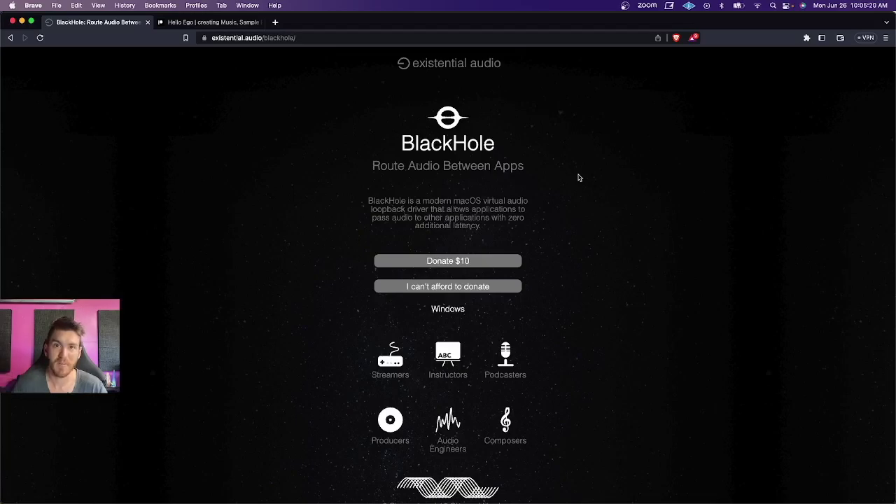
pyautogui.scroll(-10, 578, 178)
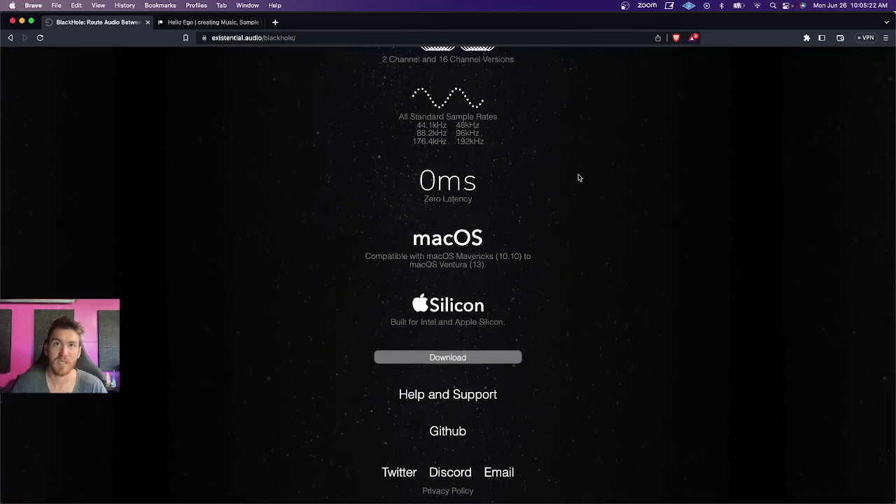
pyautogui.click(439, 360)
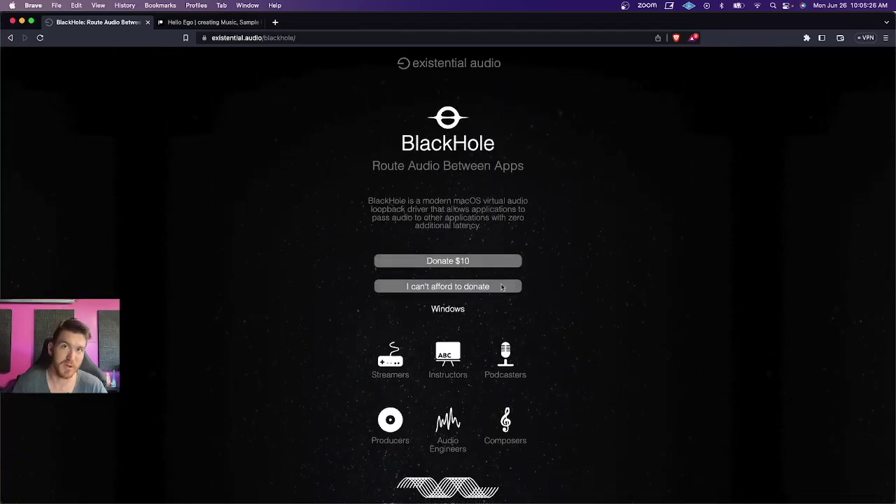
pyautogui.click(496, 286)
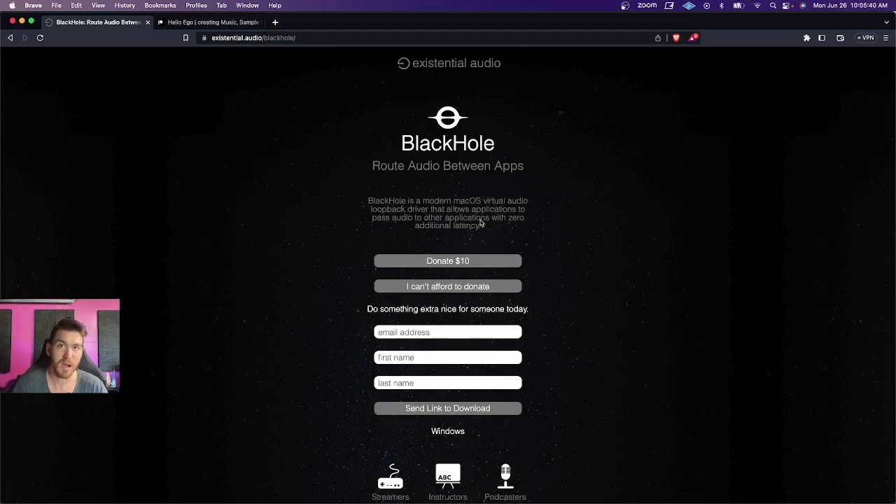
pyautogui.scroll(-5, 494, 171)
pyautogui.scroll(4, 494, 172)
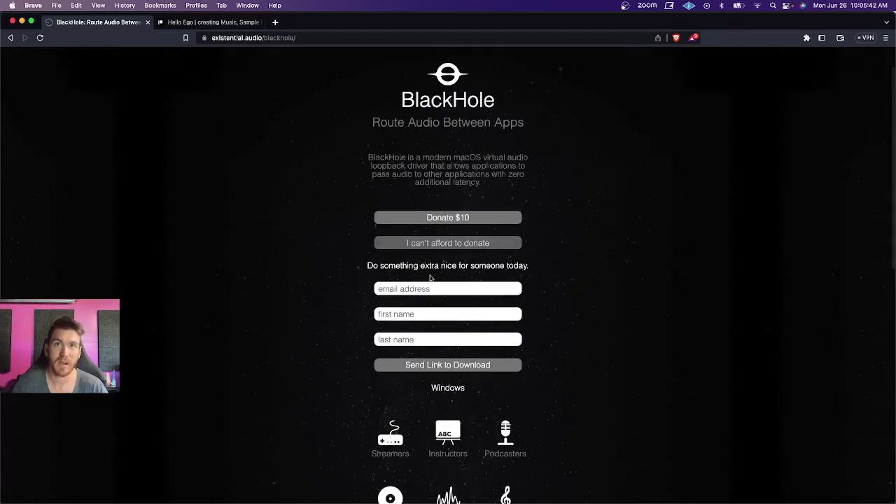
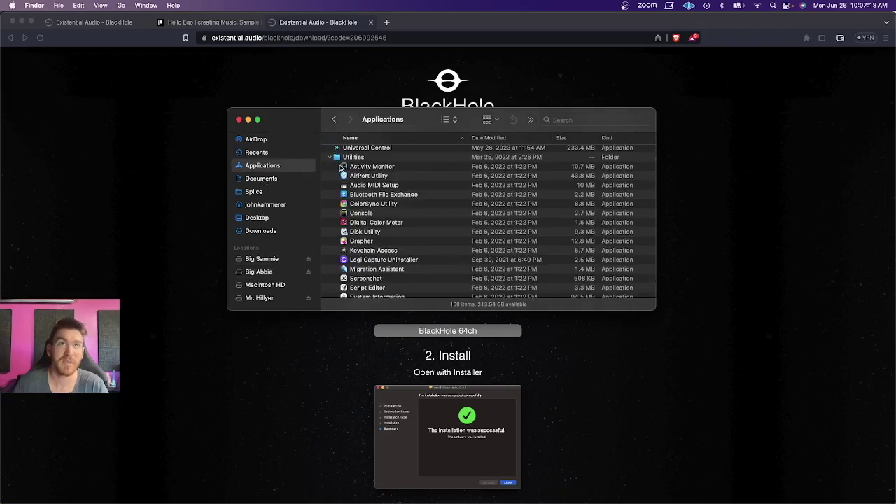
# Expand the Utilities folder within Applications and launch Audio MIDI Setup.
pyautogui.click(330, 157)
pyautogui.scroll(-10, 339, 174)
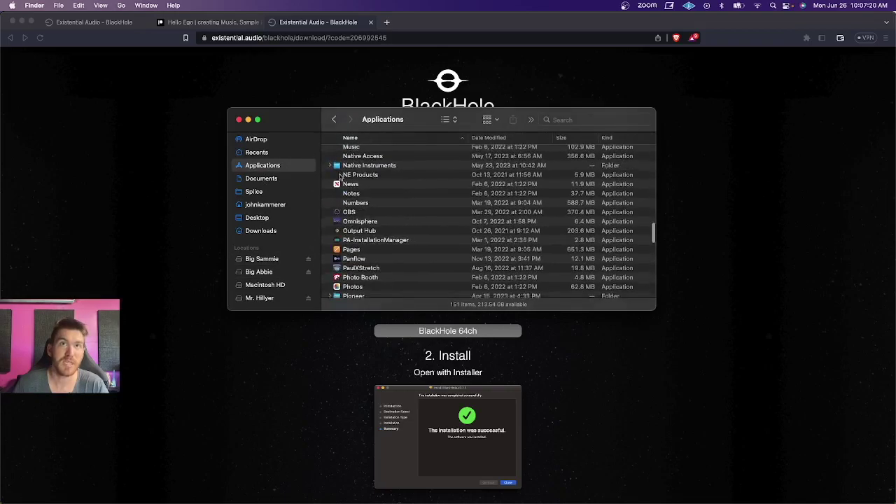
pyautogui.scroll(-6, 340, 178)
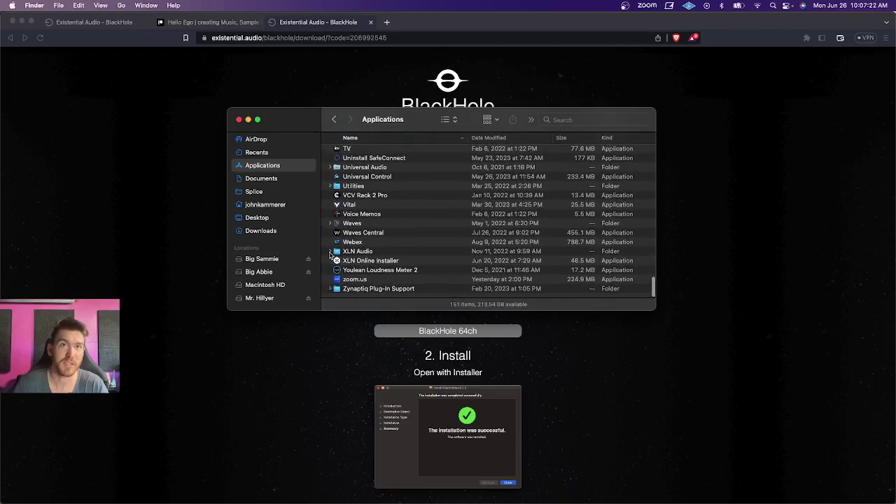
pyautogui.click(330, 185)
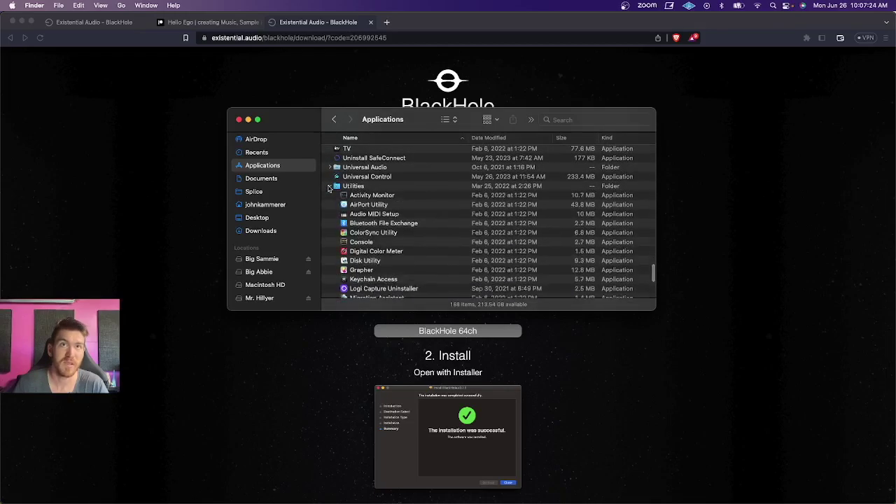
pyautogui.doubleClick(362, 215)
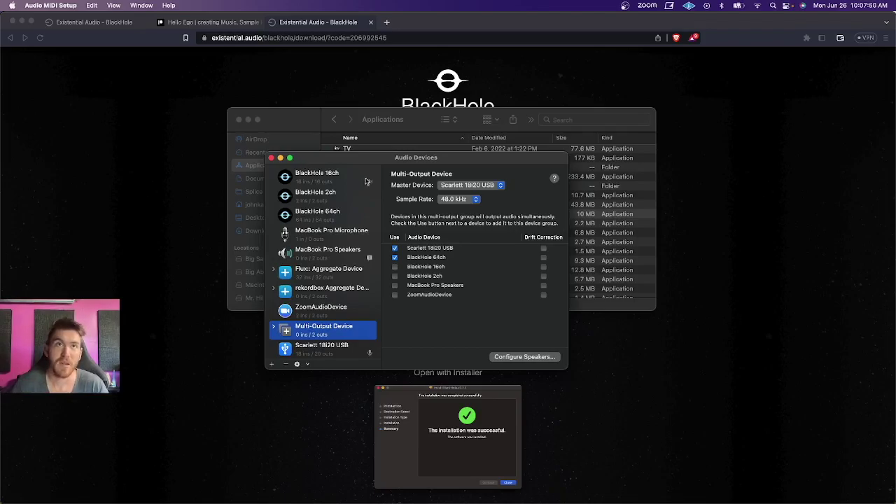
# Examine the sound output options of the Scarlett 18i20 USB and MacBook Pro Speakers without changing them.
pyautogui.scroll(-2, 314, 253)
pyautogui.scroll(3, 314, 253)
pyautogui.scroll(-2, 313, 252)
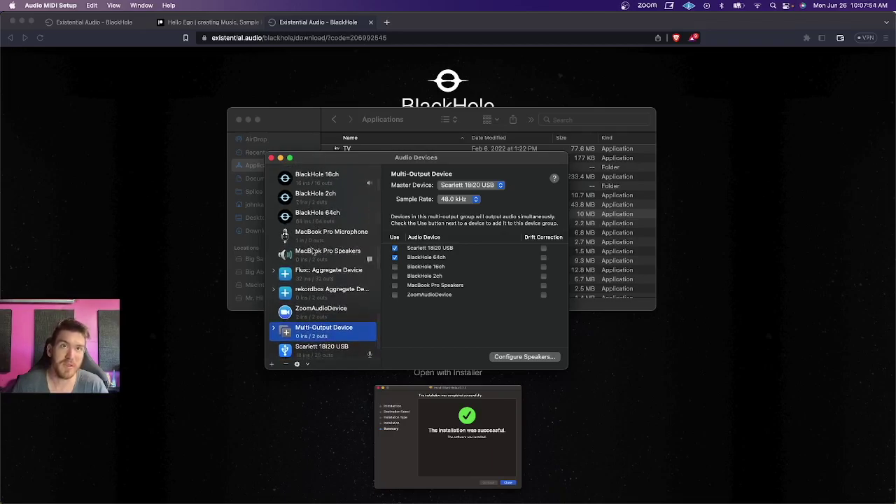
pyautogui.click(321, 341)
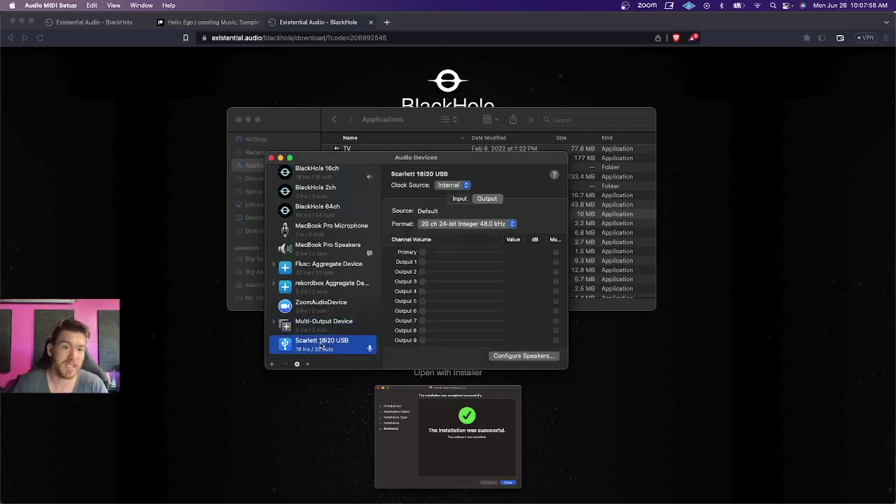
pyautogui.rightClick(320, 343)
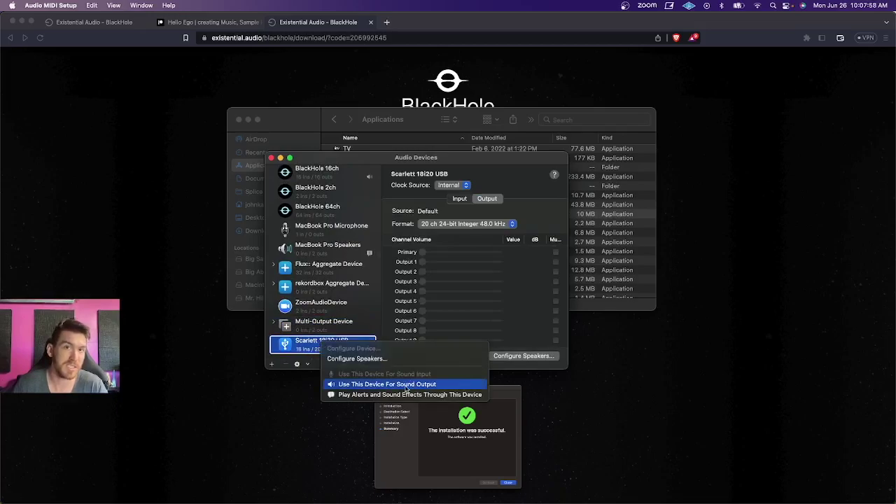
pyautogui.click(303, 345)
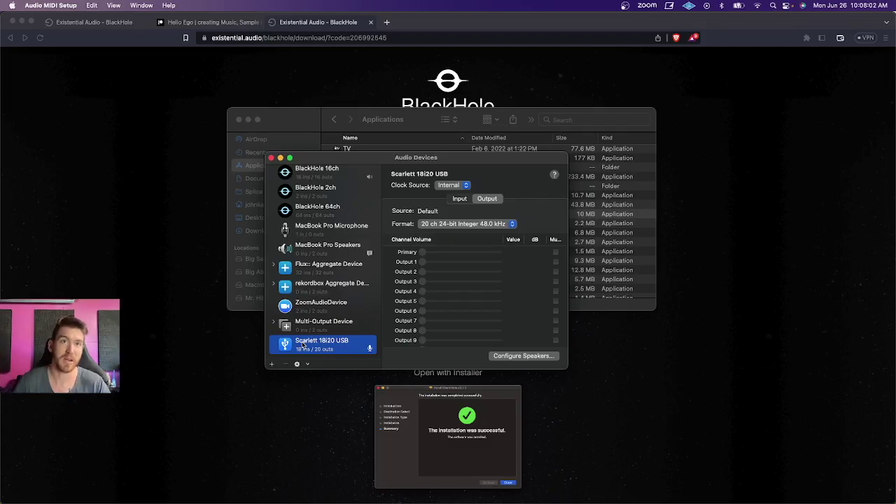
pyautogui.rightClick(315, 253)
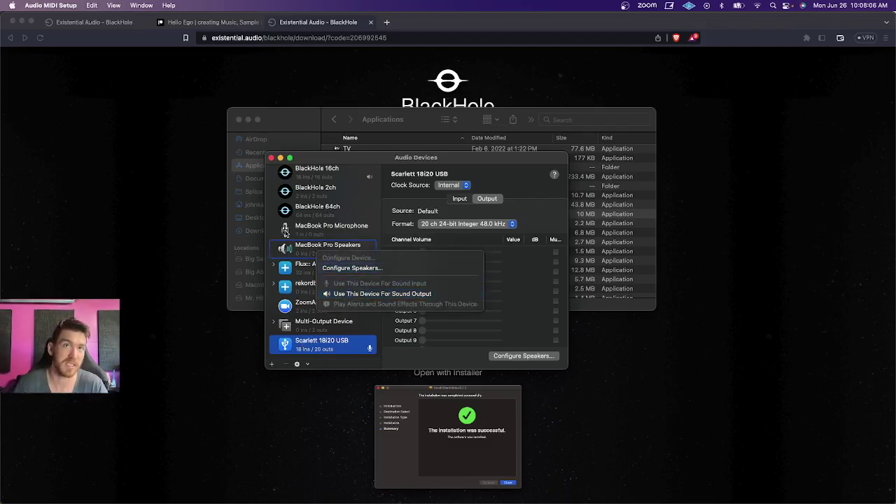
pyautogui.click(304, 249)
pyautogui.scroll(1, 338, 203)
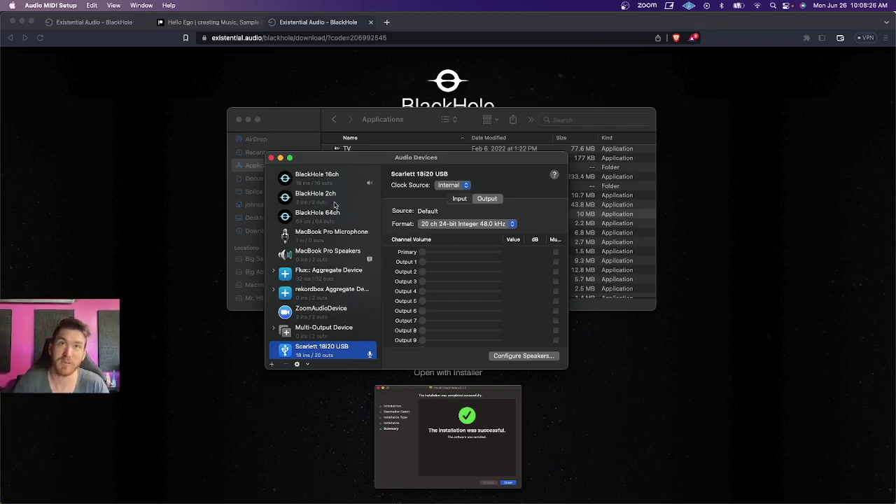
# Select the BlackHole 16ch device and check that it is used for sound output.
pyautogui.click(329, 175)
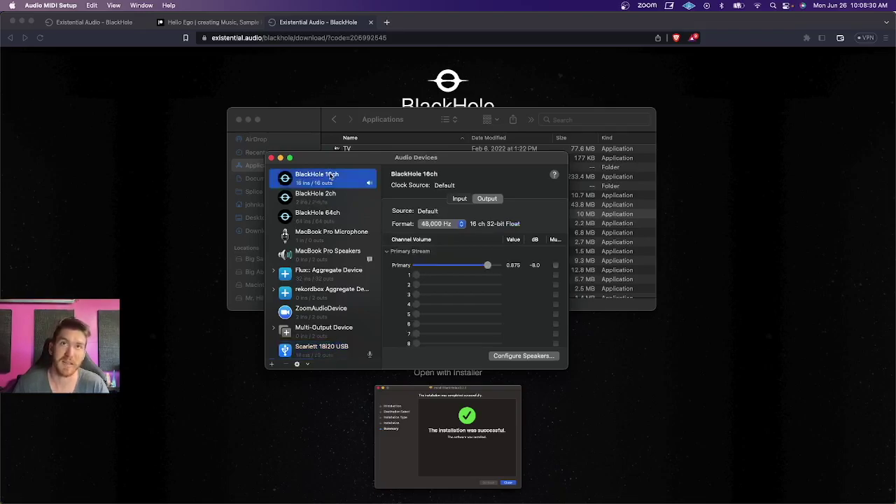
pyautogui.rightClick(331, 176)
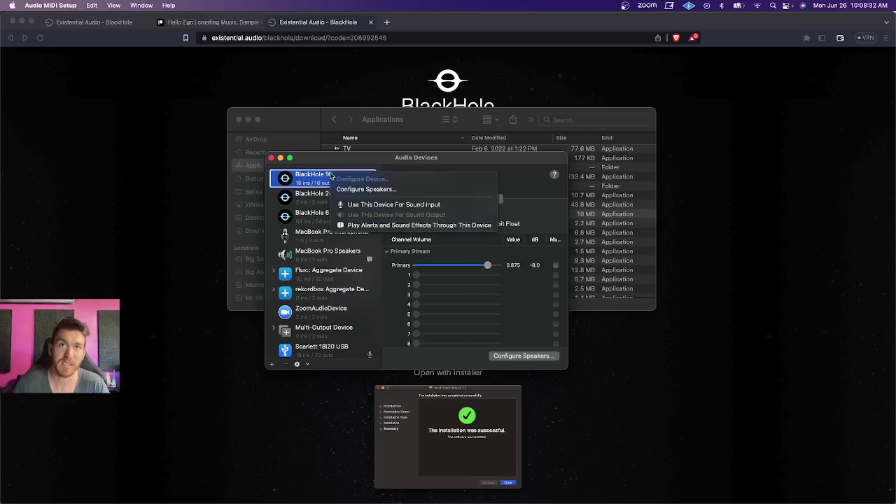
pyautogui.click(306, 179)
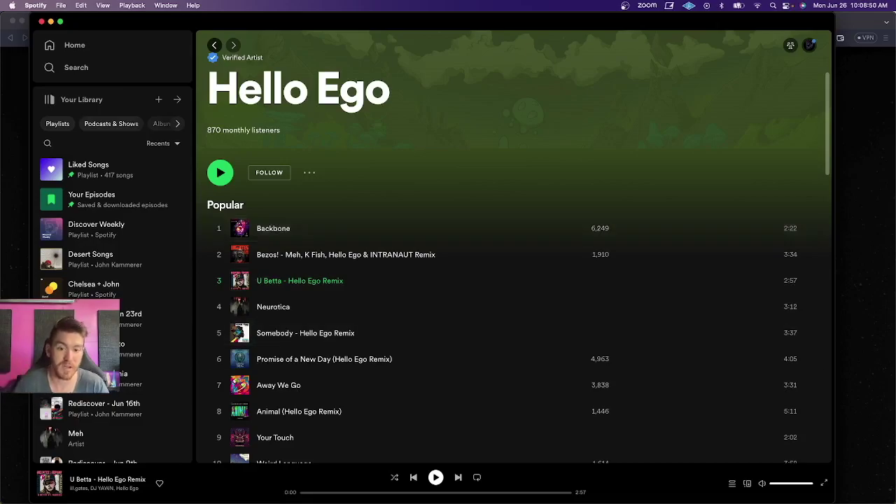
# Switch to Ableton Live and set the audio input device to BlackHole 16ch in its preferences.
pyautogui.press('super+Tab')
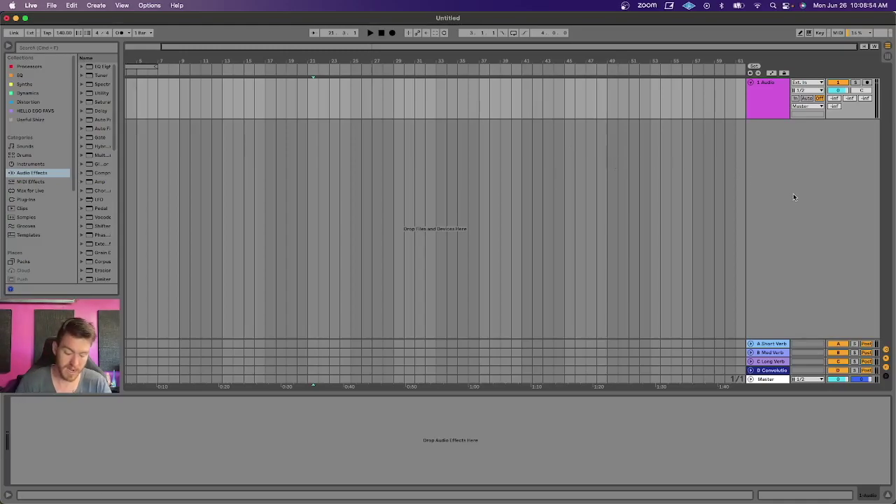
pyautogui.press('super+comma')
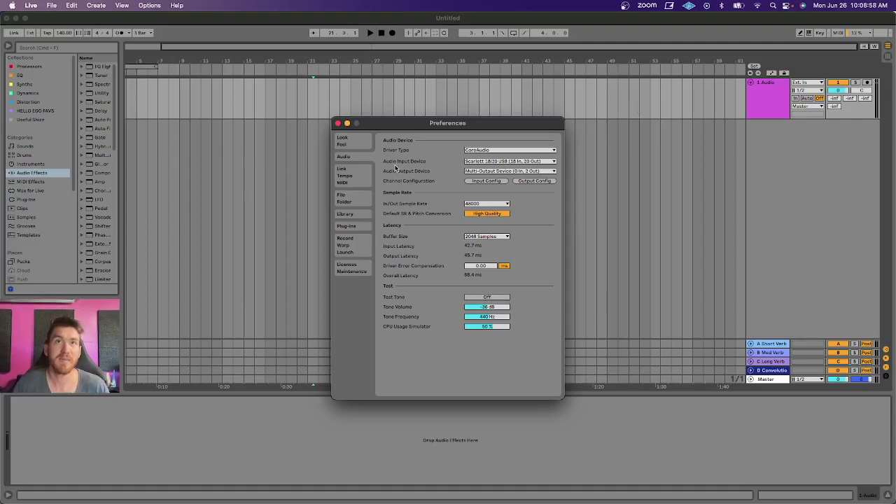
pyautogui.click(485, 162)
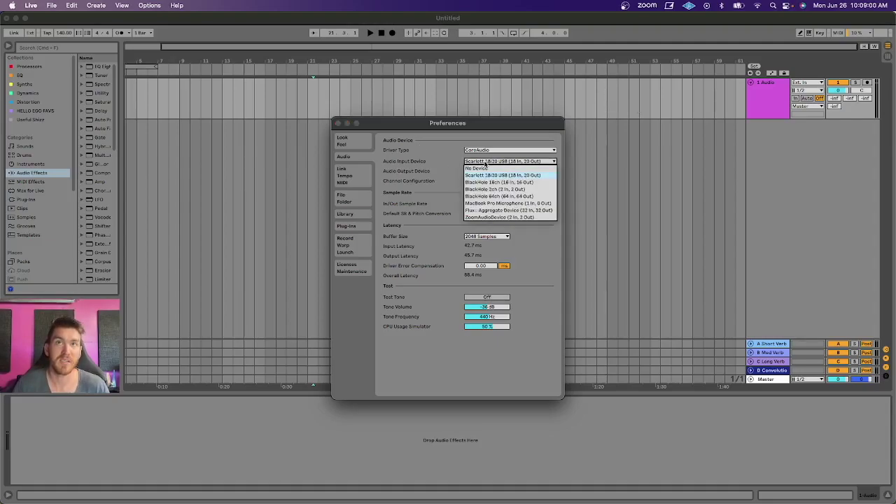
pyautogui.click(483, 182)
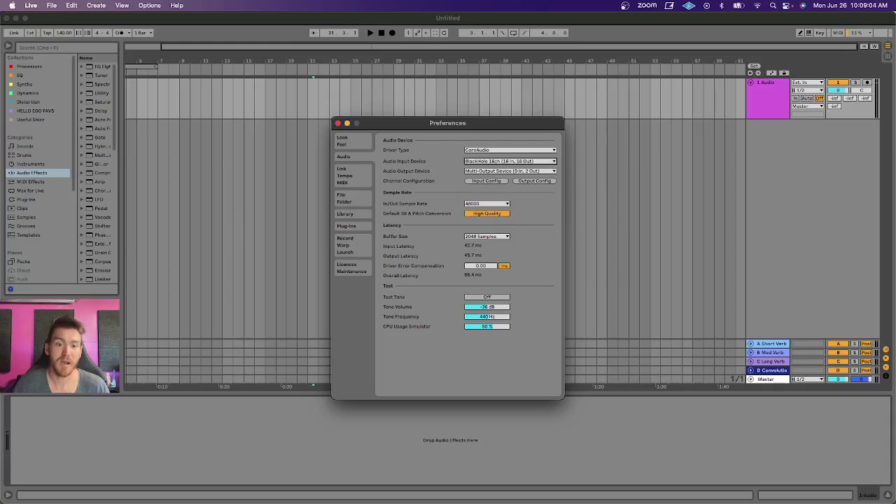
# Review the BlackHole 16ch device in Audio MIDI Setup, and check the audio device preferences in Ableton Live.
pyautogui.press('super+Tab')
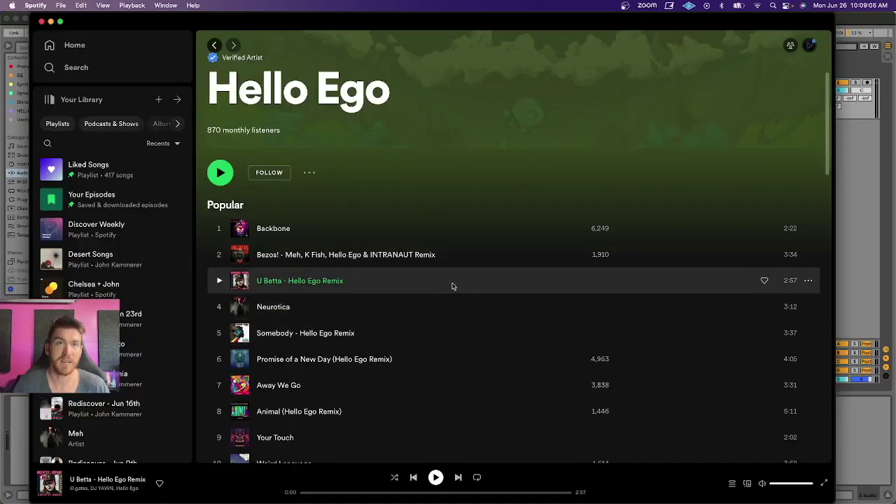
pyautogui.press('super+Tab')
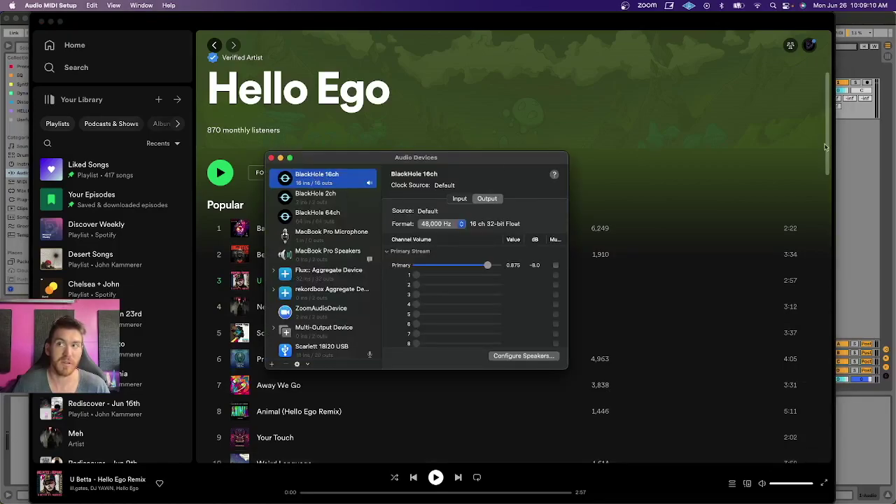
pyautogui.press('super+Tab')
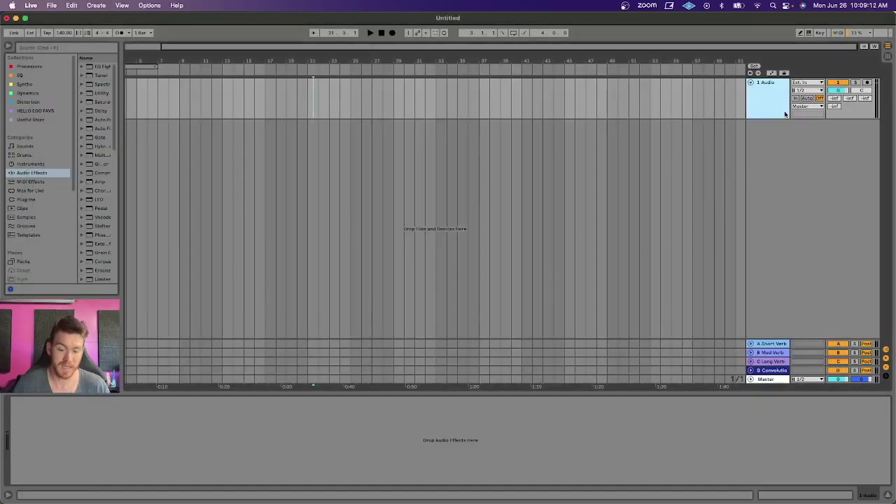
pyautogui.press('super+comma')
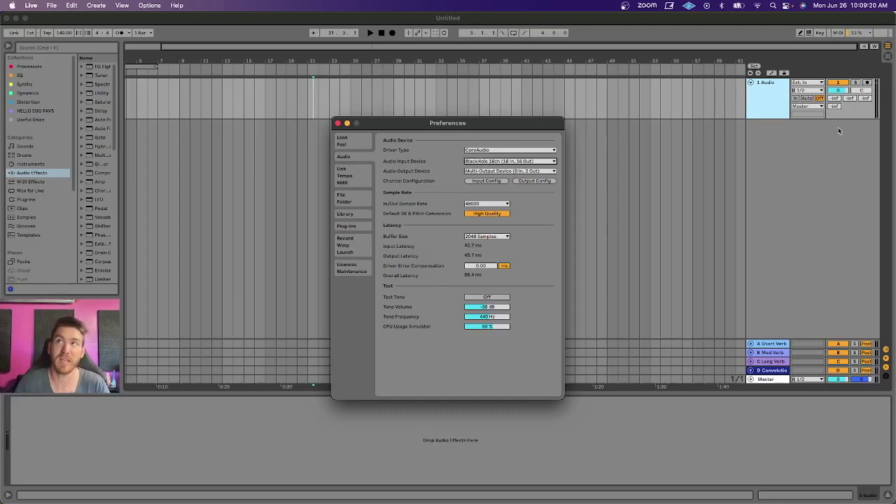
pyautogui.press('super+comma')
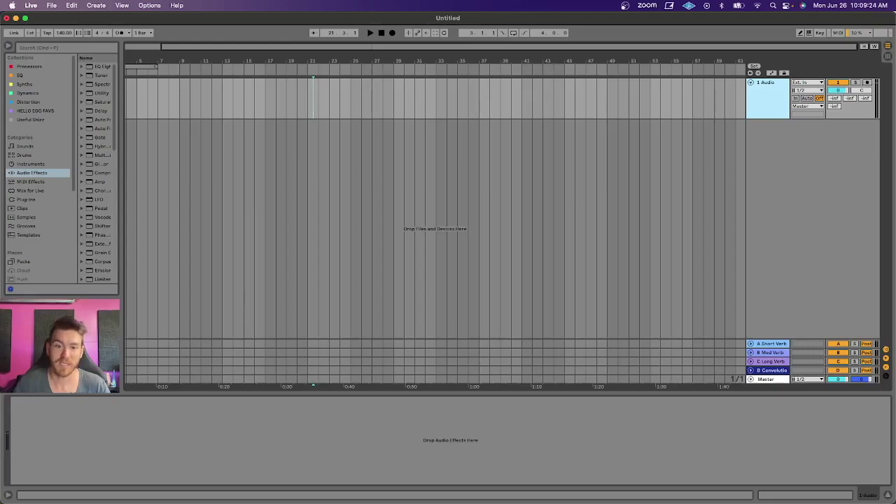
# Switch to Spotify, play "U Betta - Hello Ego Remix", and return to Ableton Live.
pyautogui.press('super+Tab')
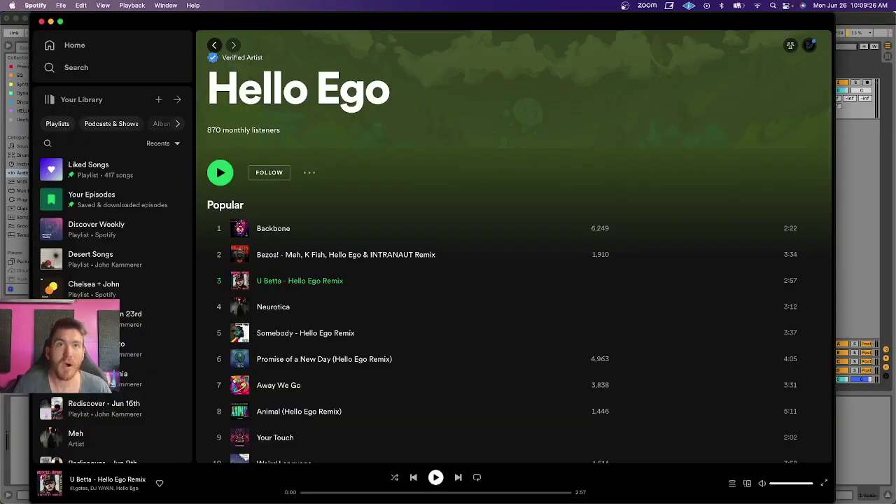
pyautogui.click(218, 280)
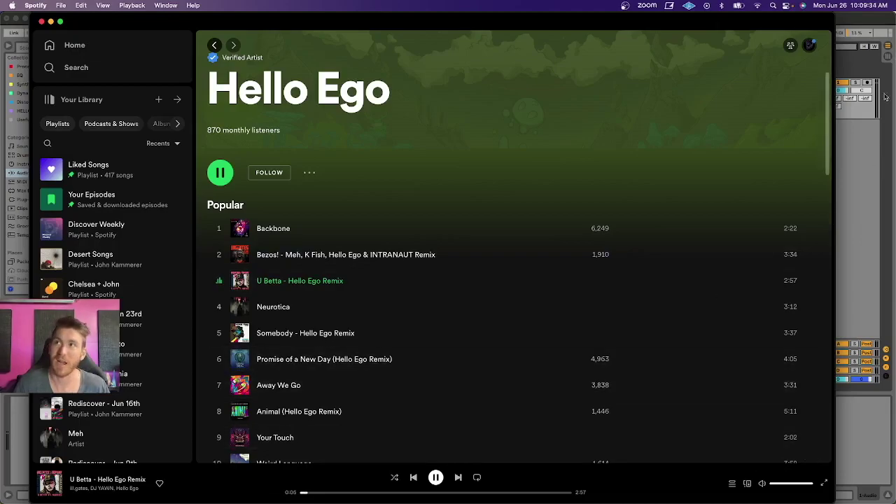
pyautogui.click(848, 164)
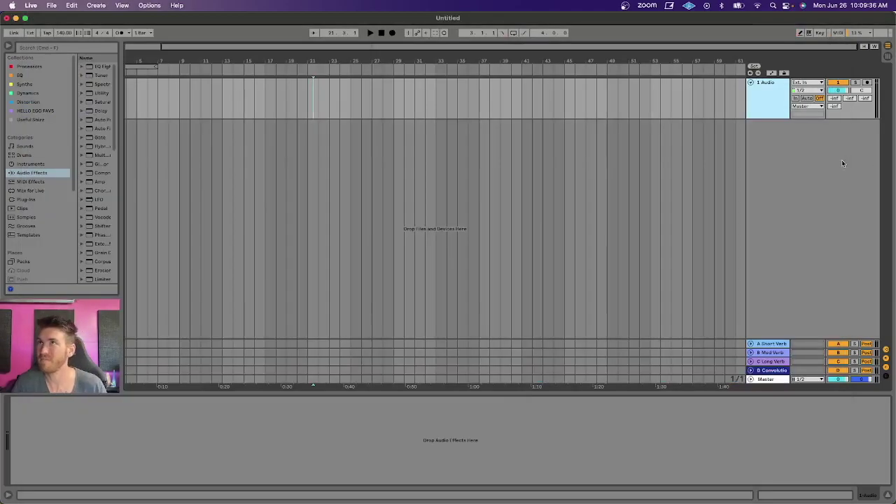
# Check the input channels available to the 1 Audio track, keep 1/2, and set its monitoring to In.
pyautogui.click(809, 91)
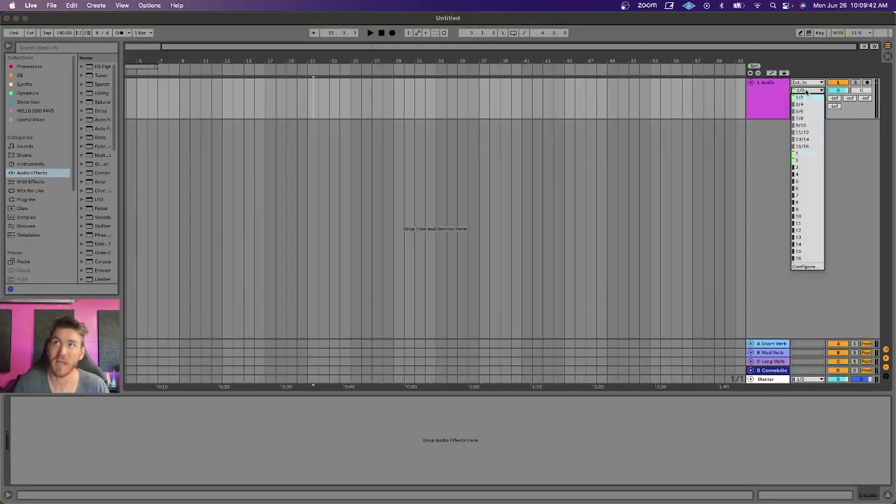
pyautogui.click(763, 108)
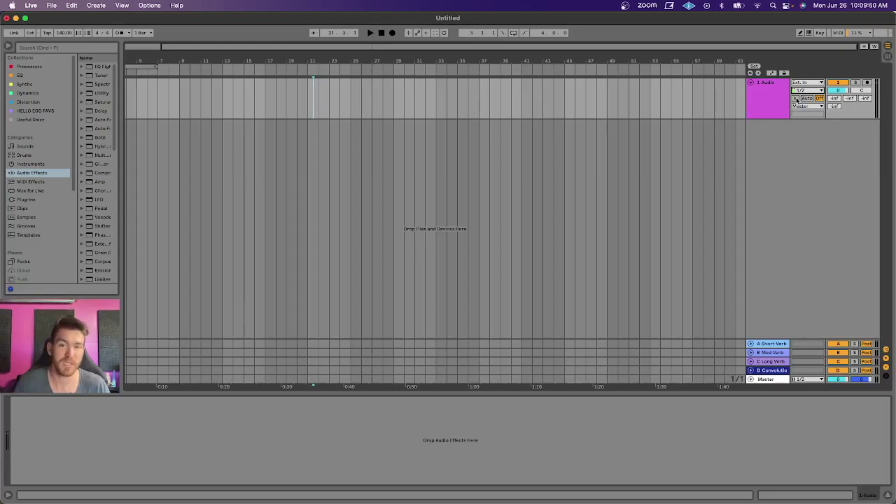
pyautogui.click(795, 99)
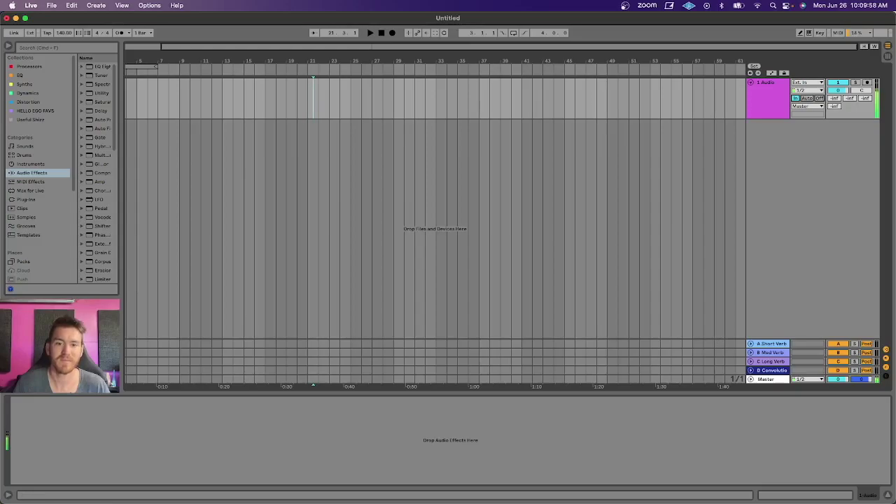
# Pause the song in Spotify and return to Ableton Live.
pyautogui.press('super+Tab')
pyautogui.click(435, 476)
pyautogui.click(844, 218)
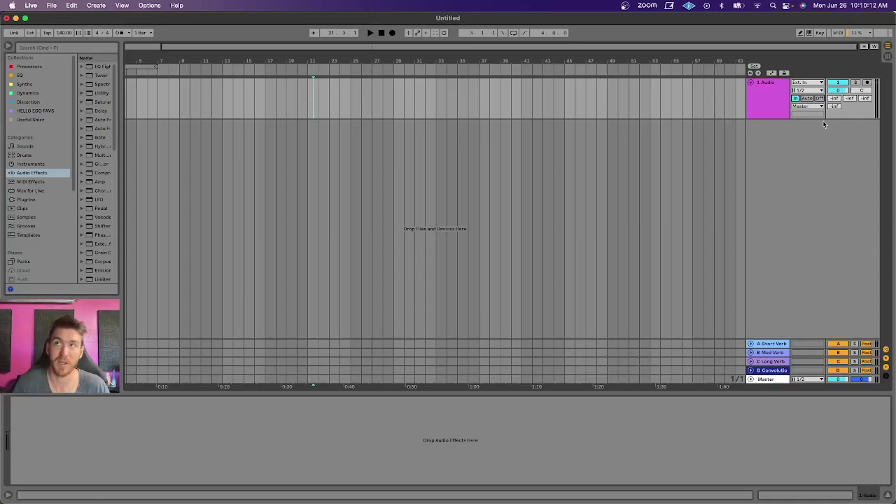
# Arm the 1 Audio track, start recording, and resume "U Betta - Hello Ego Remix" in Spotify to capture it.
pyautogui.click(868, 83)
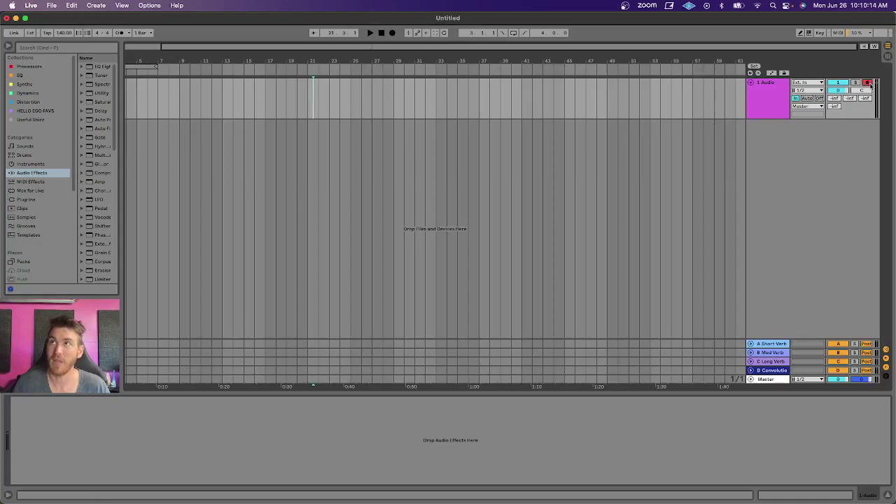
pyautogui.press('F9')
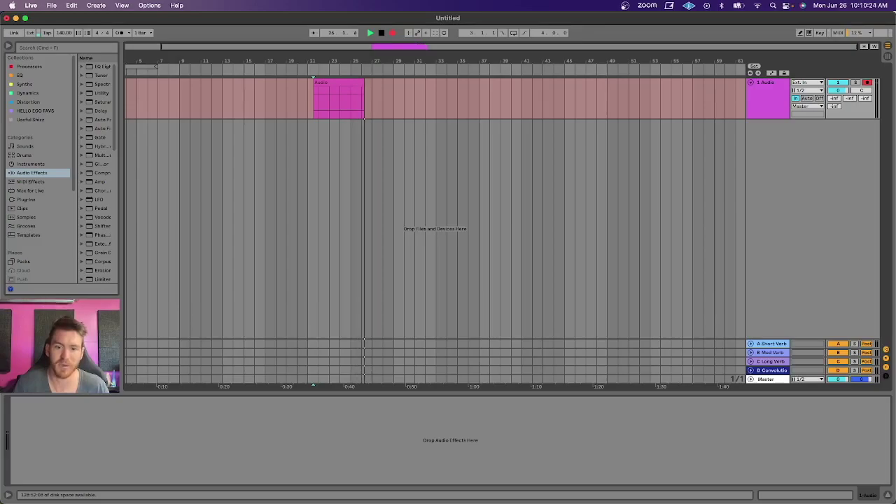
pyautogui.press('super+Tab')
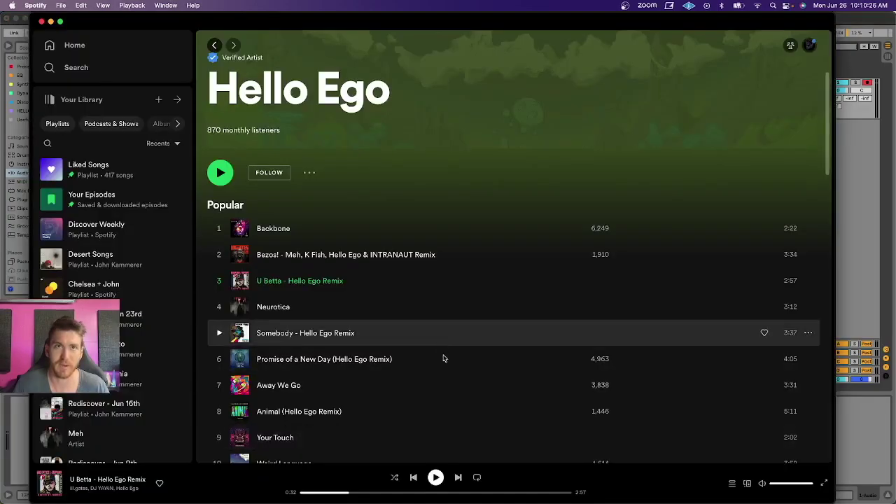
pyautogui.click(436, 478)
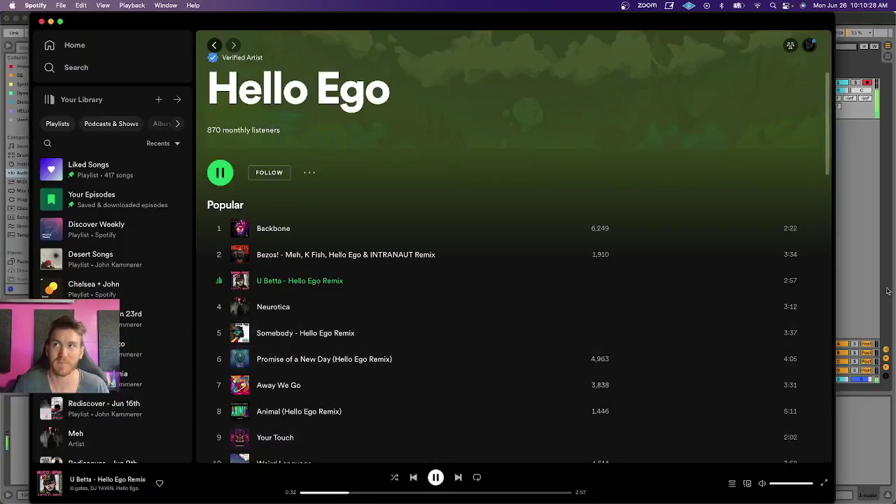
# Pause the song in Spotify, then stop the recording in Ableton Live with the track's monitoring set to Off.
pyautogui.press('super+Tab')
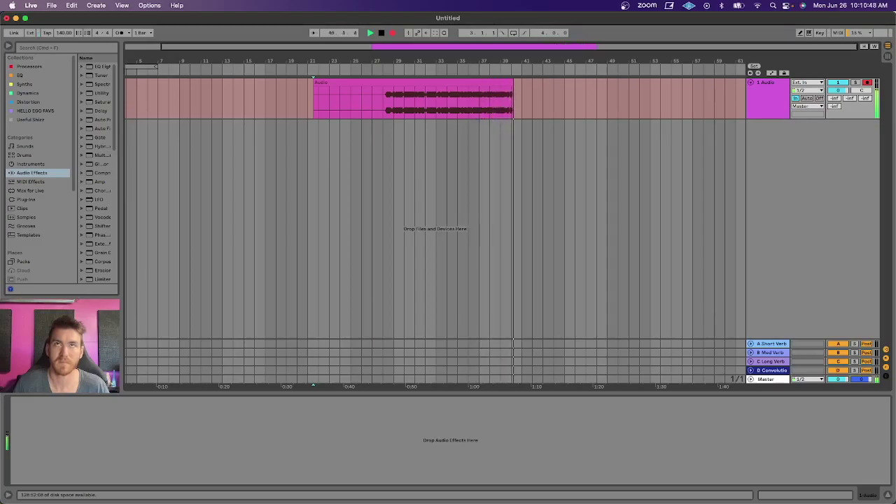
pyautogui.press('super+Tab')
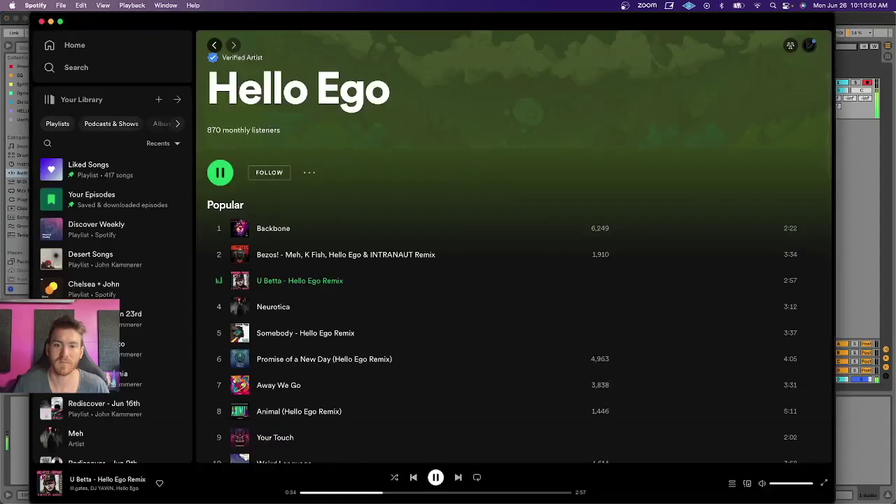
pyautogui.click(848, 309)
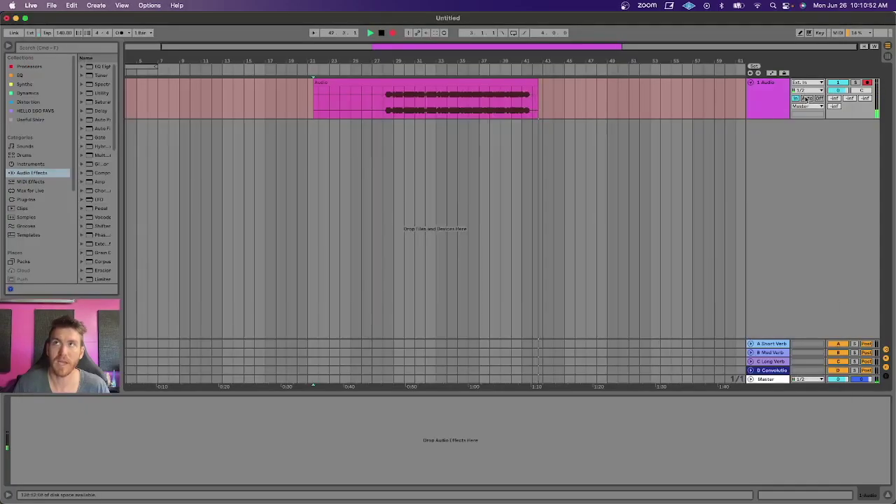
pyautogui.press('space')
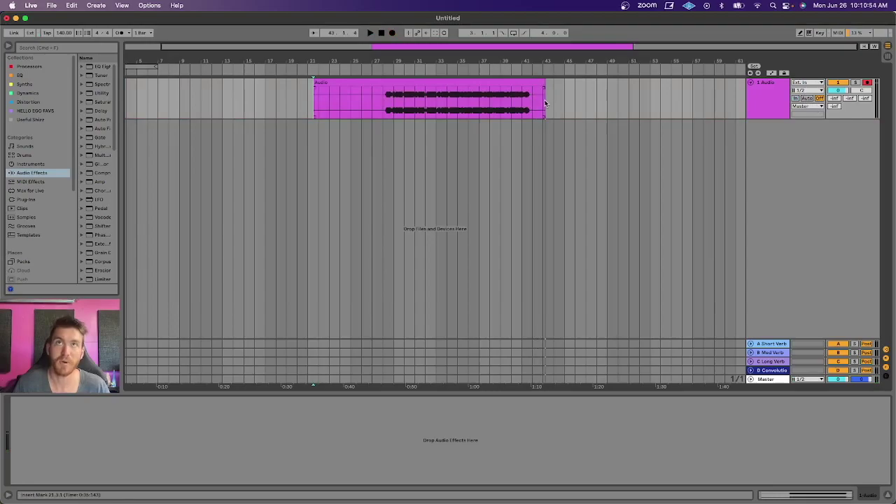
# Cut the recorded clip at 28.2.1, just before the waveform starts, and remove the silent section ahead of it.
pyautogui.click(387, 59)
pyautogui.moveTo(386, 60); pyautogui.dragTo(386, 84)
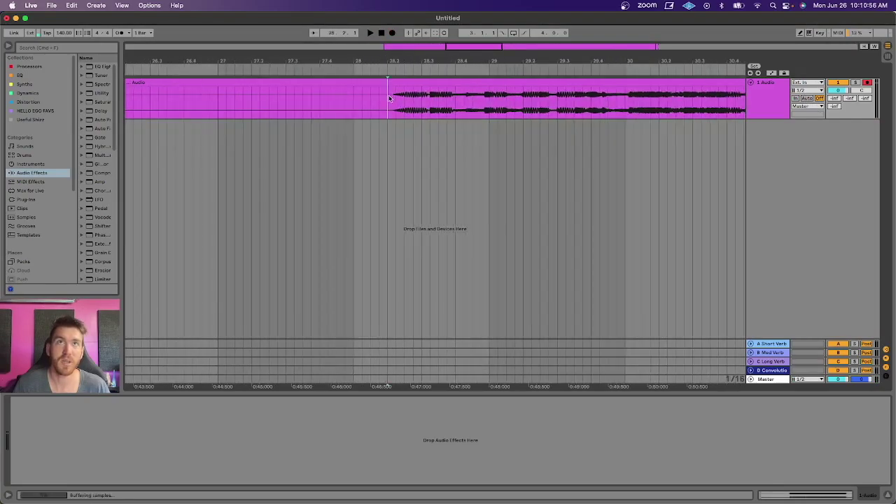
pyautogui.click(420, 82)
pyautogui.press('w')
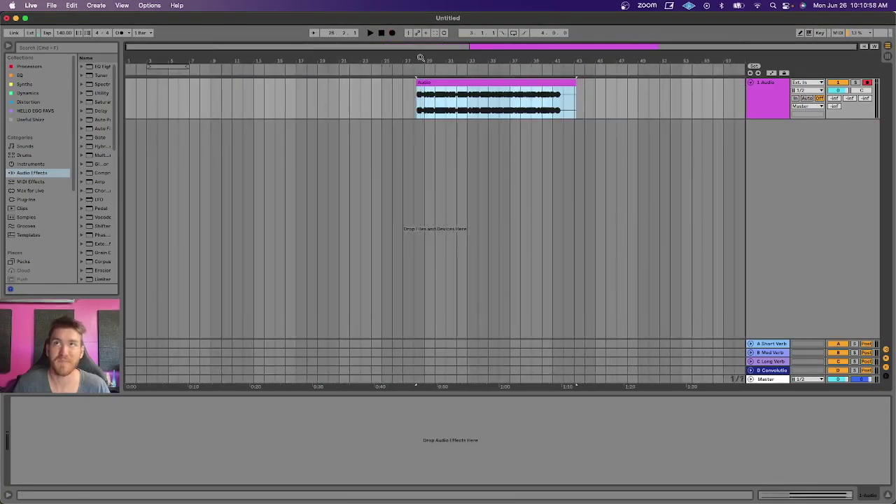
# Split the recorded clip at 42.1.1 and delete the silent section at its end.
pyautogui.click(552, 110)
pyautogui.press('super+e')
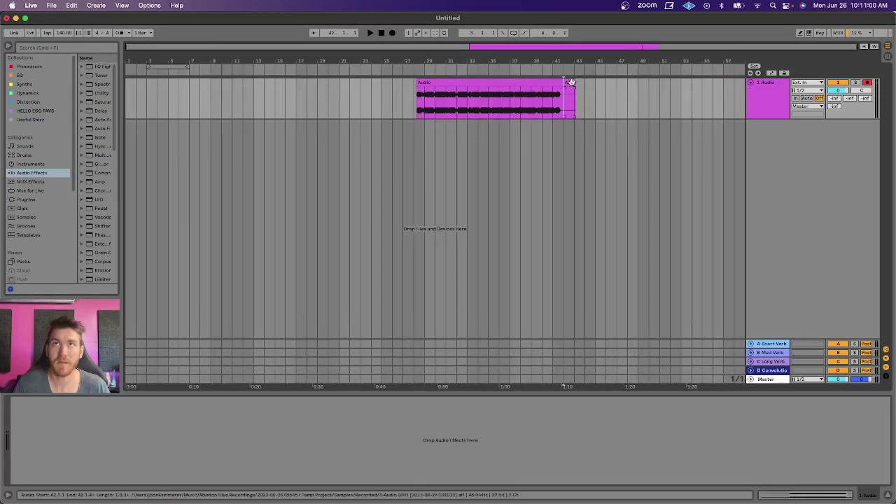
pyautogui.press('Delete')
# Move the trimmed clip to start at bar 29 and inspect its waveform up close.
pyautogui.moveTo(432, 60); pyautogui.dragTo(455, 82)
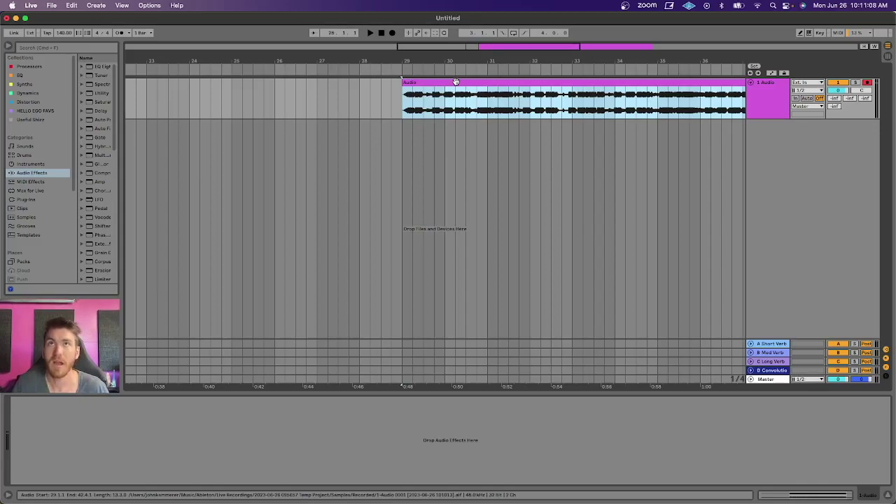
pyautogui.press('-')
pyautogui.press('-')
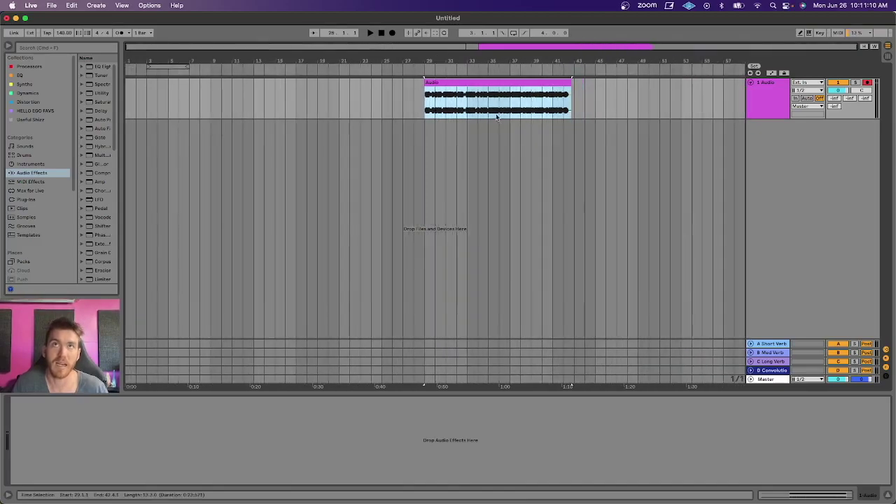
pyautogui.moveTo(458, 61); pyautogui.dragTo(458, 84)
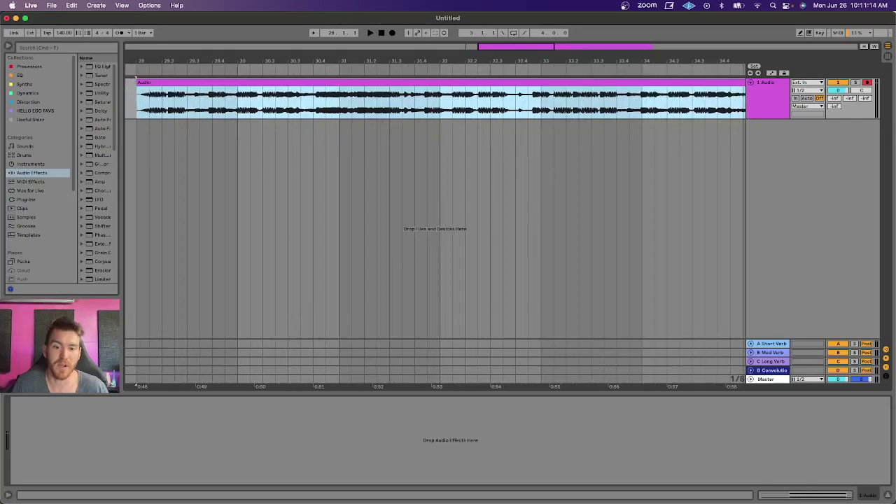
# Review the audio quality and playback options in Spotify's settings, and return to Ableton Live.
pyautogui.press('super+Tab')
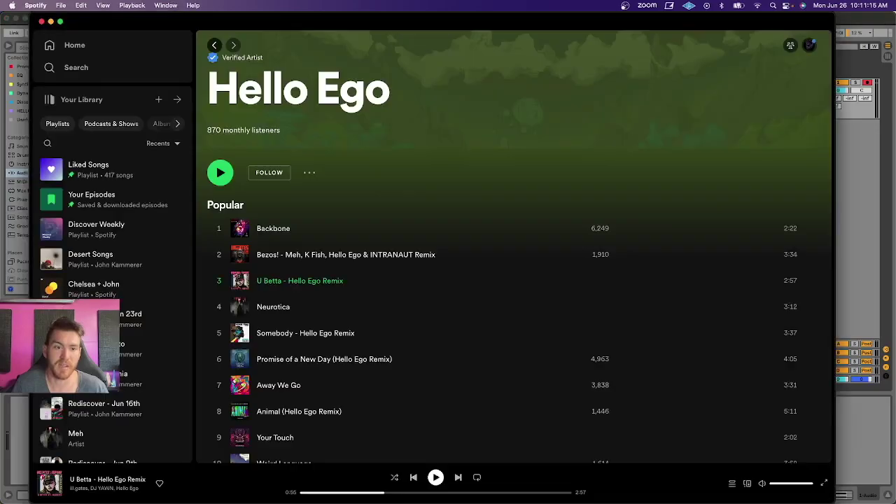
pyautogui.click(809, 45)
pyautogui.click(761, 125)
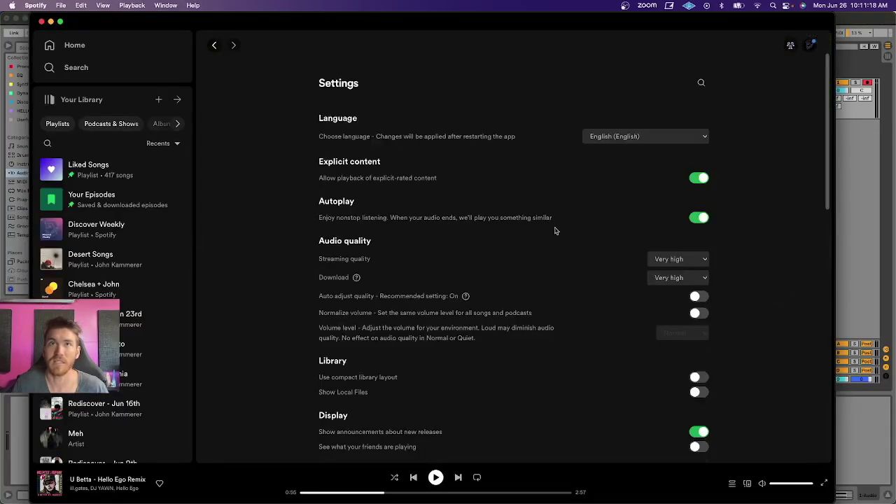
pyautogui.scroll(-8, 491, 268)
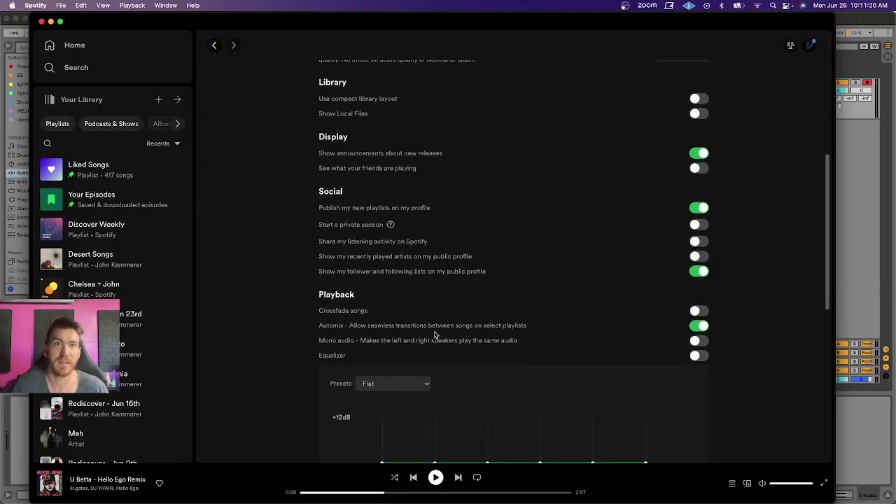
pyautogui.scroll(-3, 375, 317)
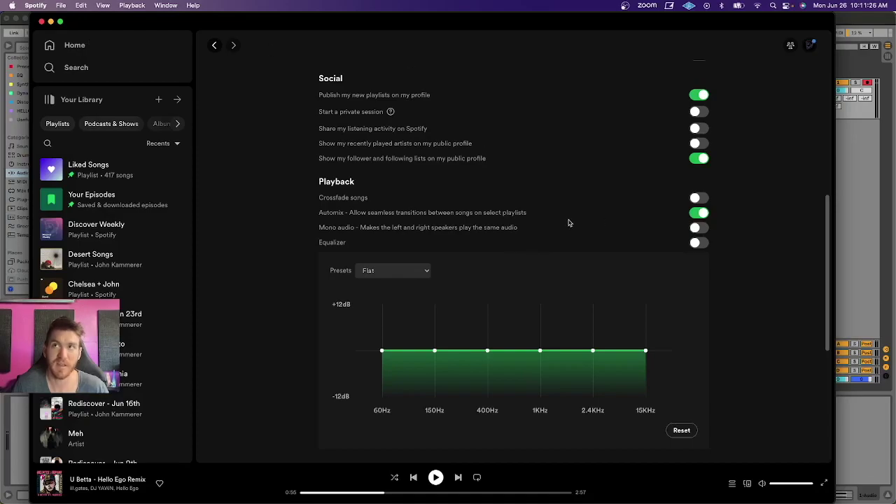
pyautogui.click(215, 44)
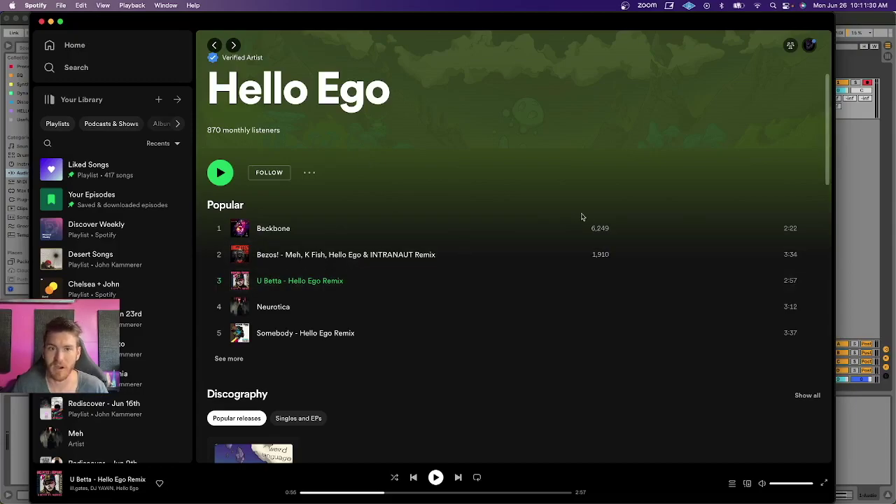
pyautogui.click(862, 178)
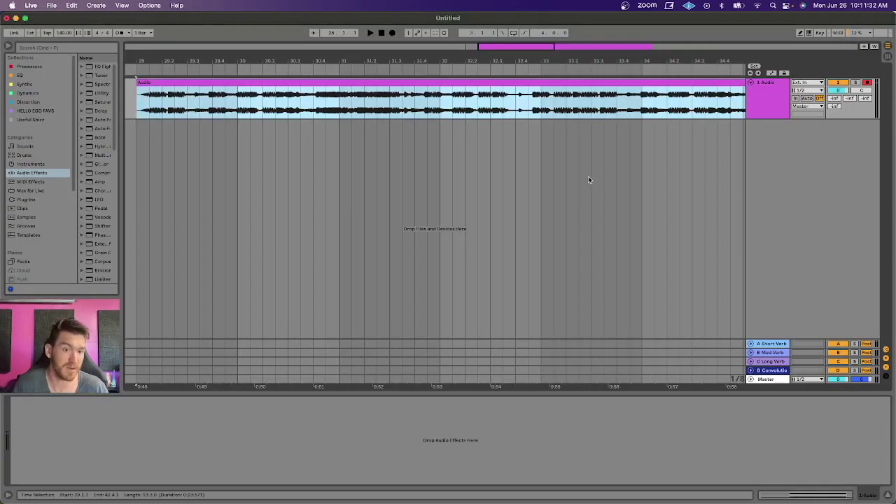
# Show the Master track's device chain and review its analysis tools.
pyautogui.scroll(-5, 420, 56)
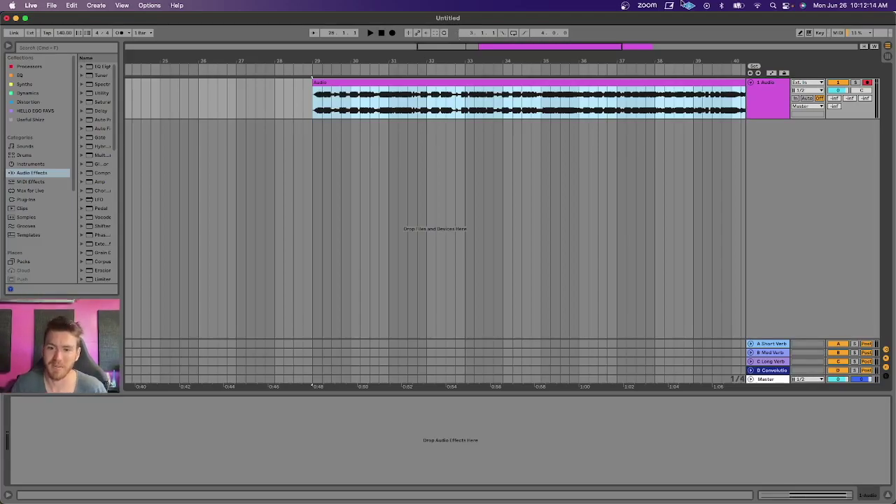
pyautogui.moveTo(417, 62); pyautogui.dragTo(417, 47)
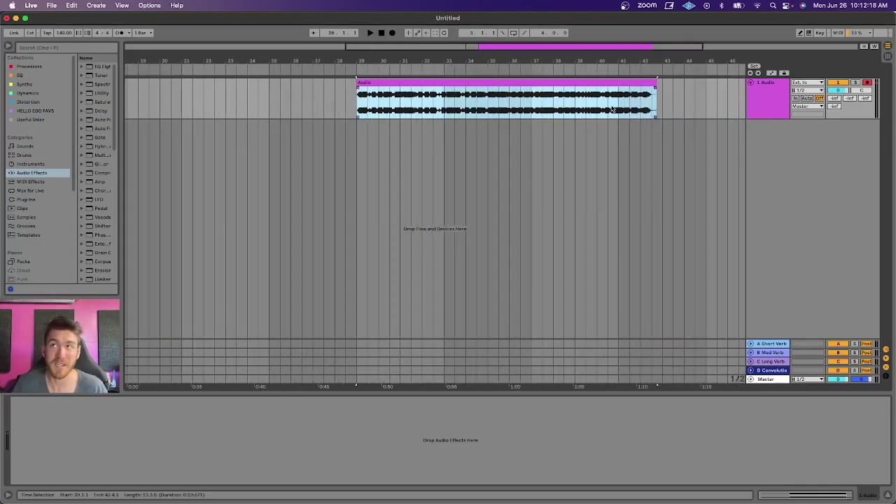
pyautogui.click(770, 370)
pyautogui.click(766, 379)
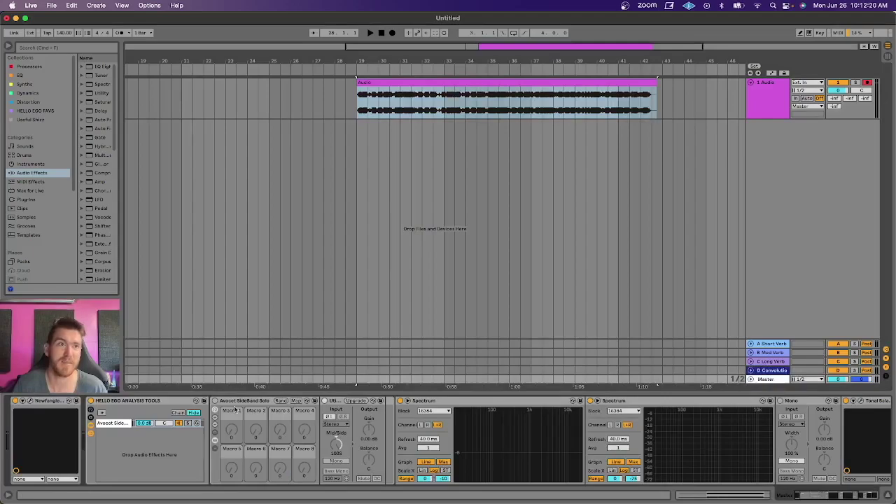
pyautogui.hscroll(6, 519, 438)
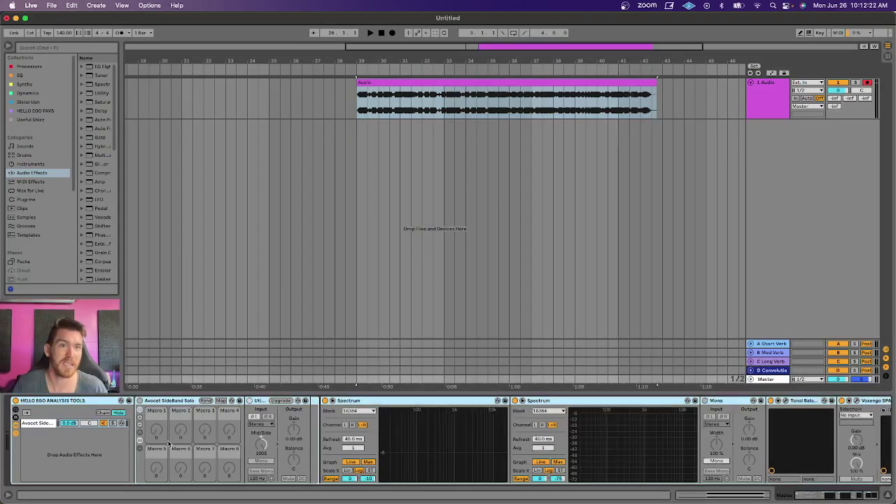
# Select a section of the recorded clip from 30.3.1 and examine its waveform with the track enlarged.
pyautogui.click(457, 83)
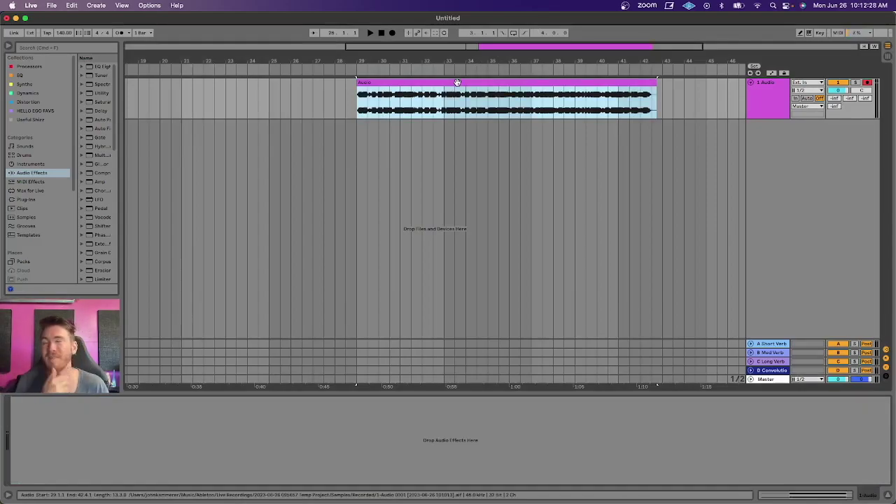
pyautogui.moveTo(389, 102); pyautogui.dragTo(558, 101)
pyautogui.moveTo(406, 56); pyautogui.dragTo(406, 126)
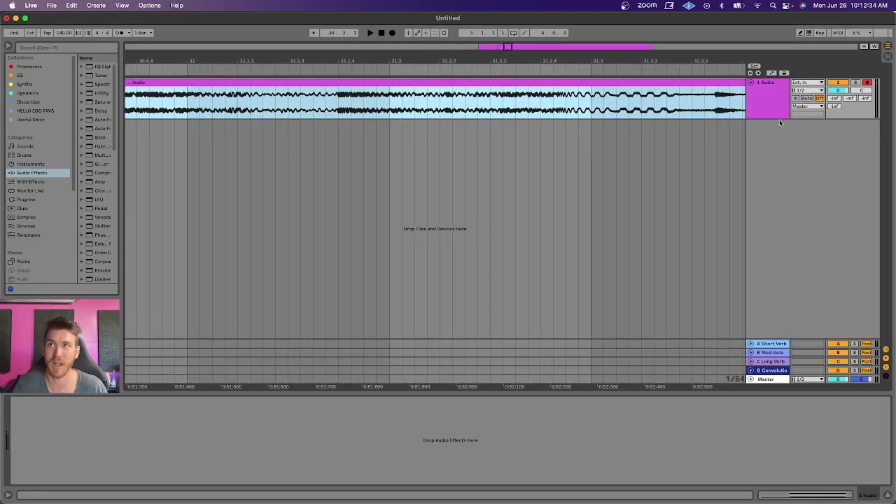
pyautogui.press('h')
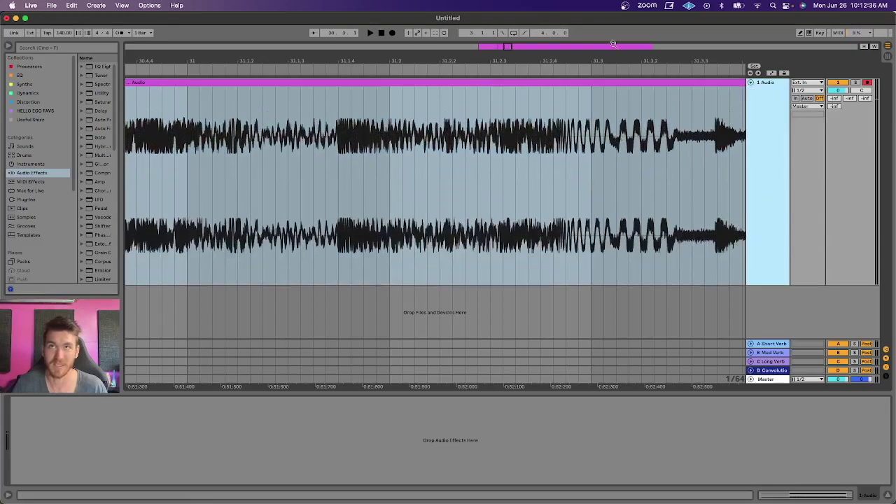
pyautogui.moveTo(598, 60); pyautogui.dragTo(594, 21)
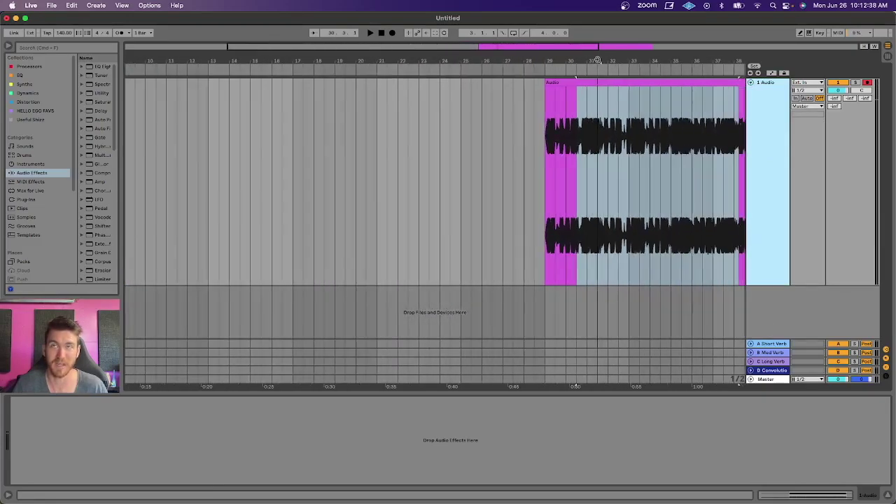
# Reduce the audio track's height, select the whole recorded clip starting at bar 29, and consolidate it.
pyautogui.moveTo(774, 285); pyautogui.dragTo(772, 136)
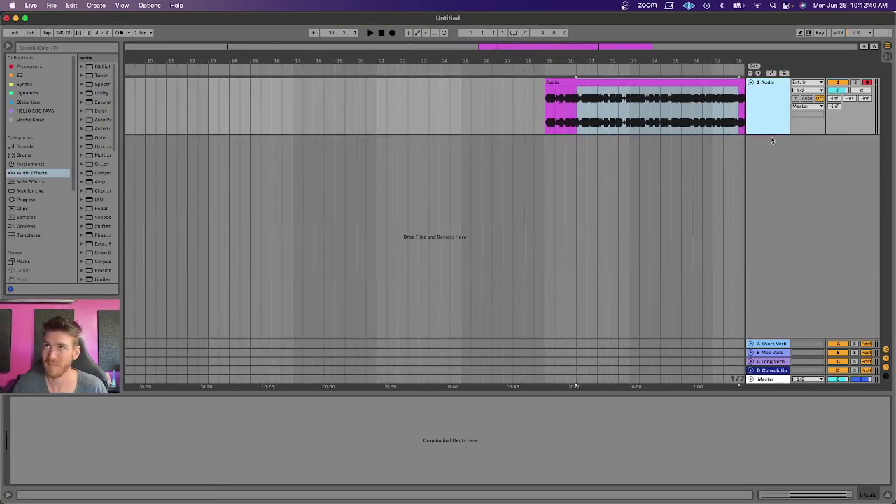
pyautogui.scroll(2, 725, 137)
pyautogui.hscroll(5, 700, 135)
pyautogui.click(418, 82)
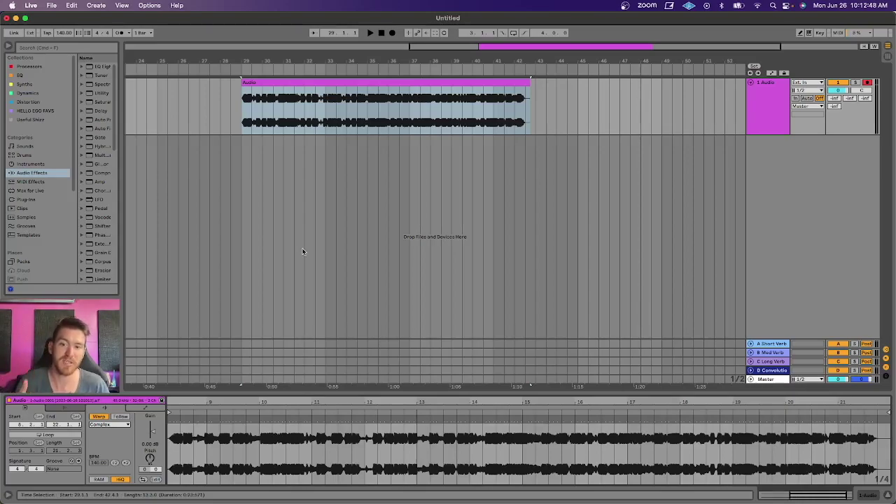
pyautogui.click(283, 83)
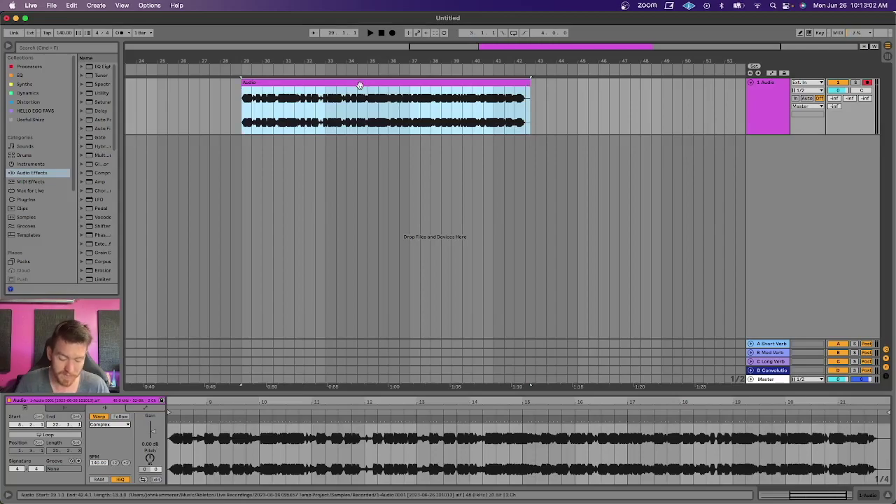
pyautogui.press('super+j')
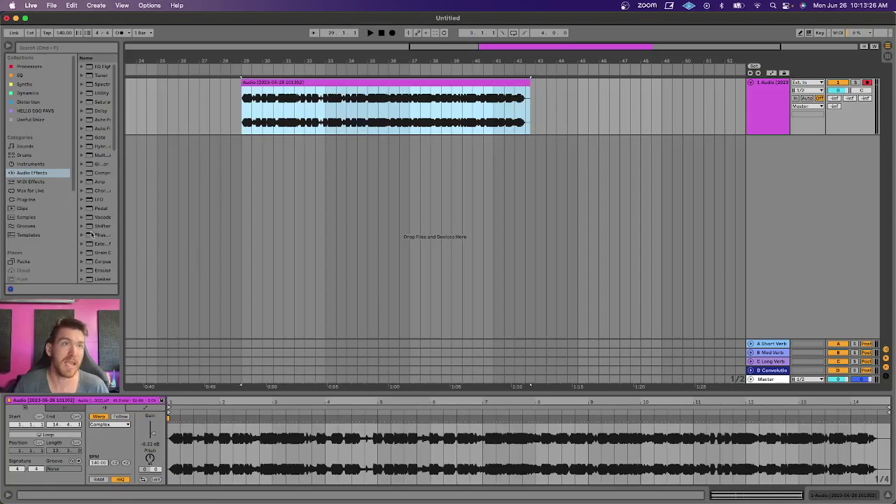
# Search the browser for "hat" samples and preview 808Hat_C.wav.
pyautogui.press('super+f')
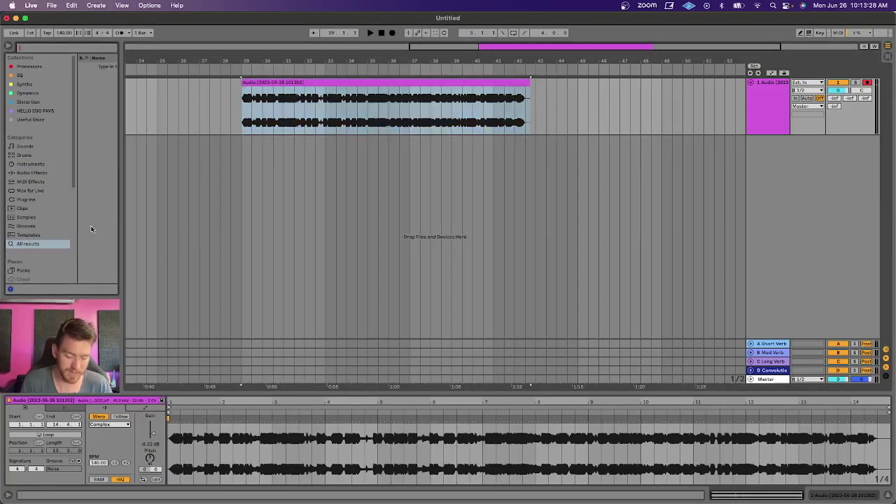
pyautogui.write('fall')
pyautogui.click(104, 182)
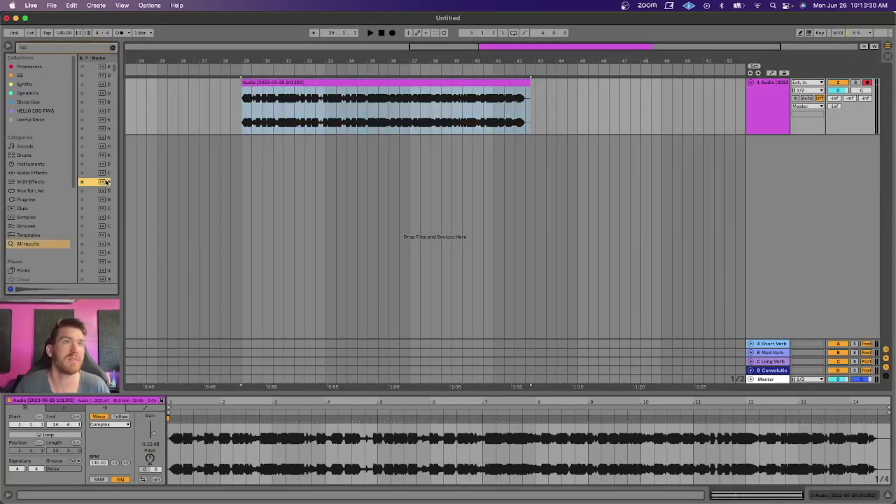
pyautogui.moveTo(102, 183); pyautogui.dragTo(583, 132)
pyautogui.moveTo(592, 57); pyautogui.dragTo(584, 126)
pyautogui.click(552, 80)
pyautogui.press('Delete')
# Widen the browser, preview hat samples, and place Cymatics - Heater Closed Hat 2.wav on the audio track near bar 45.
pyautogui.moveTo(119, 154); pyautogui.dragTo(217, 154)
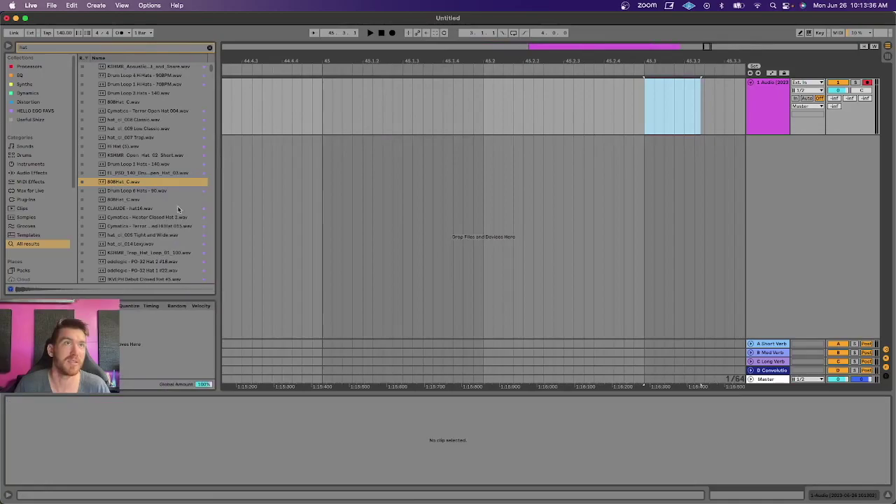
pyautogui.click(129, 208)
pyautogui.click(128, 217)
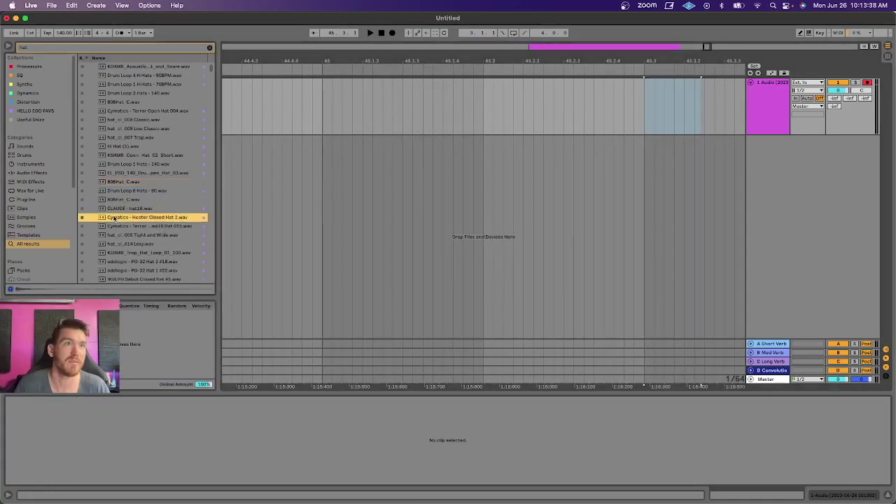
pyautogui.moveTo(108, 219); pyautogui.dragTo(319, 80)
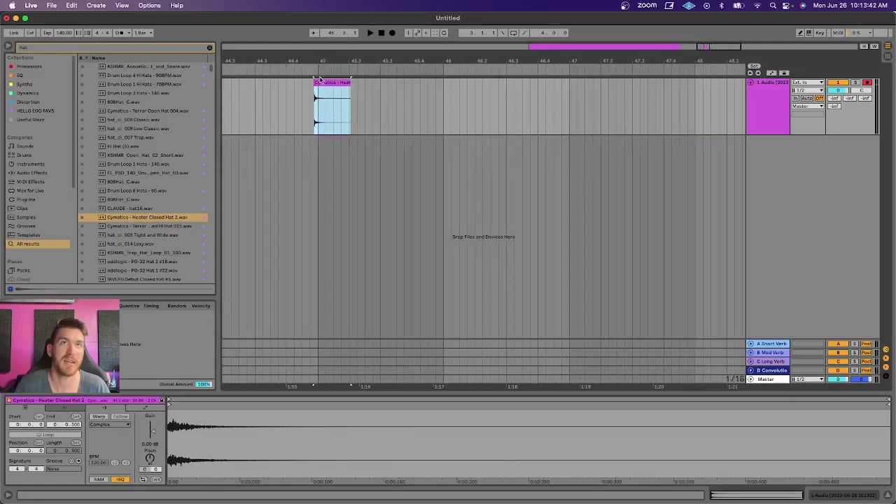
# Try Warp and gain adjustments on the closed hat clip, and remove it from the track.
pyautogui.click(321, 82)
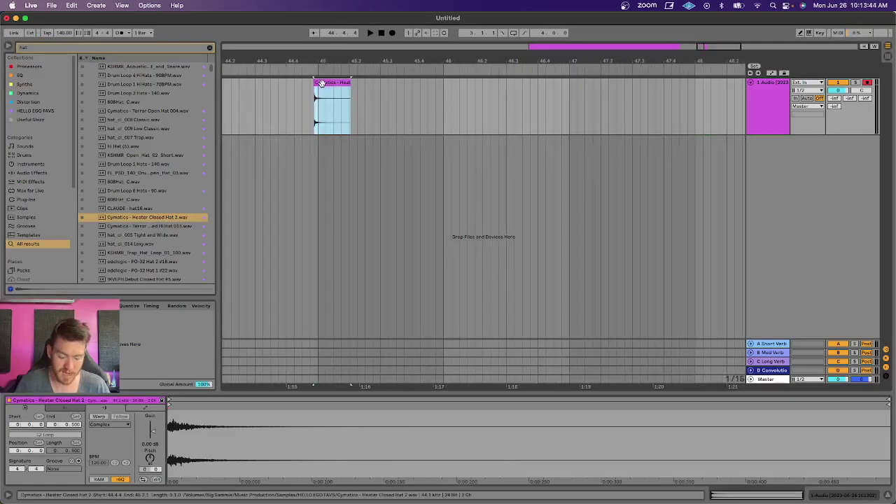
pyautogui.click(98, 416)
pyautogui.moveTo(147, 445); pyautogui.dragTo(147, 448)
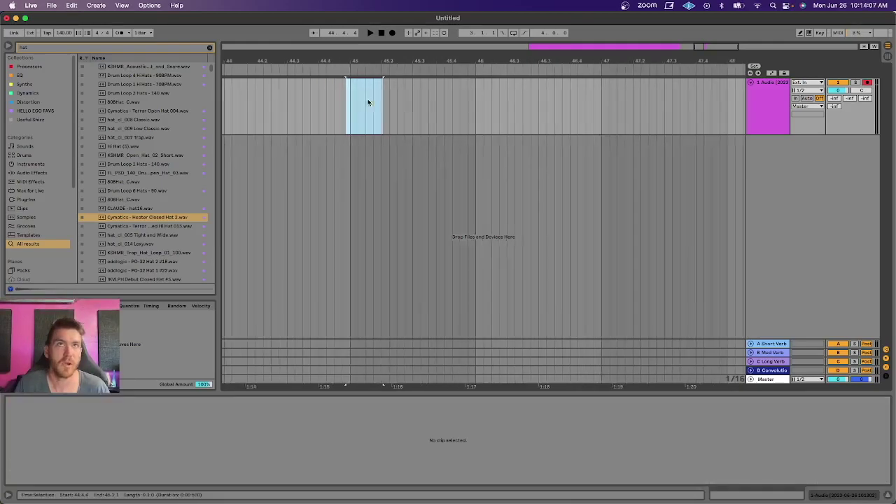
# Set the consolidated clip's gain to 0.00 dB.
pyautogui.hscroll(-5, 367, 99)
pyautogui.click(369, 102)
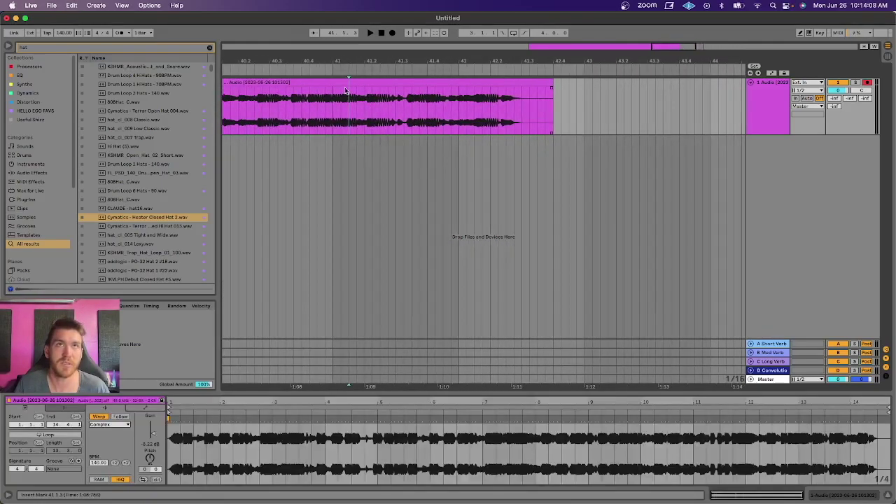
pyautogui.click(329, 83)
pyautogui.press('z')
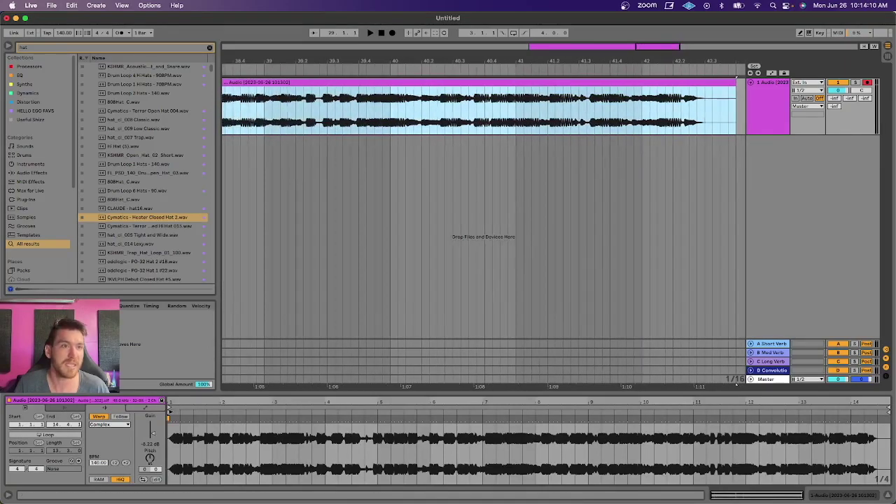
pyautogui.moveTo(150, 444); pyautogui.dragTo(149, 448)
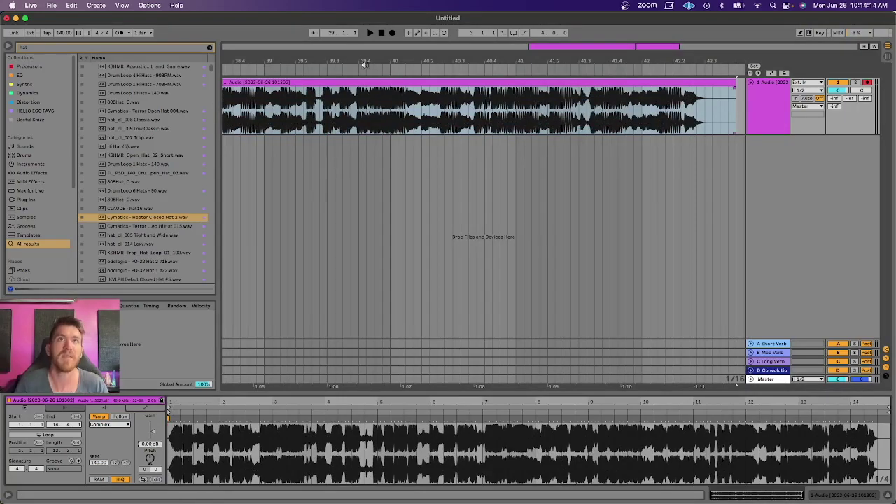
# Place the insert marker at 29.3.1 in the clip and lower the Master volume to -5.1 dB.
pyautogui.scroll(-3, 334, 59)
pyautogui.hscroll(-10, 378, 132)
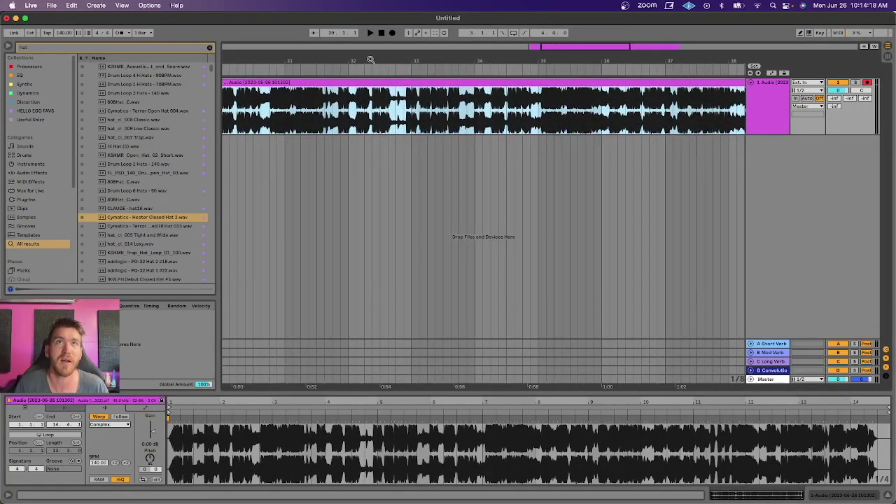
pyautogui.scroll(-3, 371, 59)
pyautogui.click(302, 115)
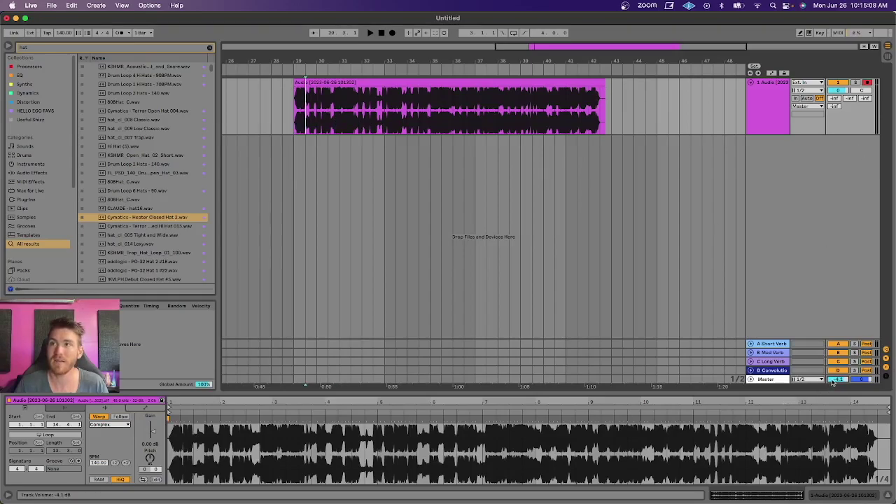
# Play the clip and examine its frequency content in the Master track's Spectrum devices and Voxengo SPAN.
pyautogui.click(766, 380)
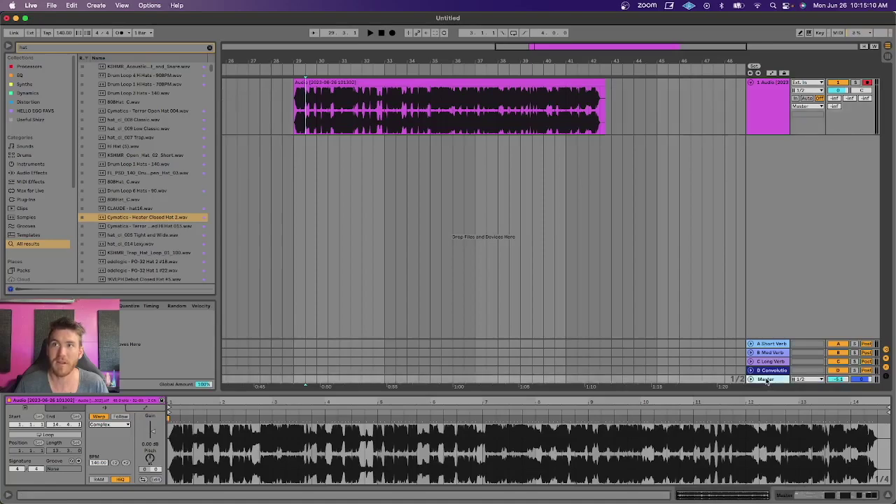
pyautogui.press('space')
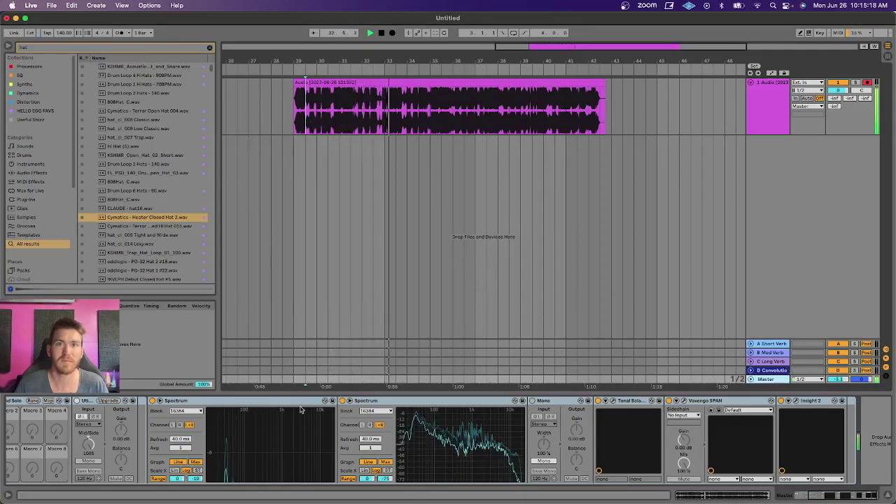
pyautogui.press('space')
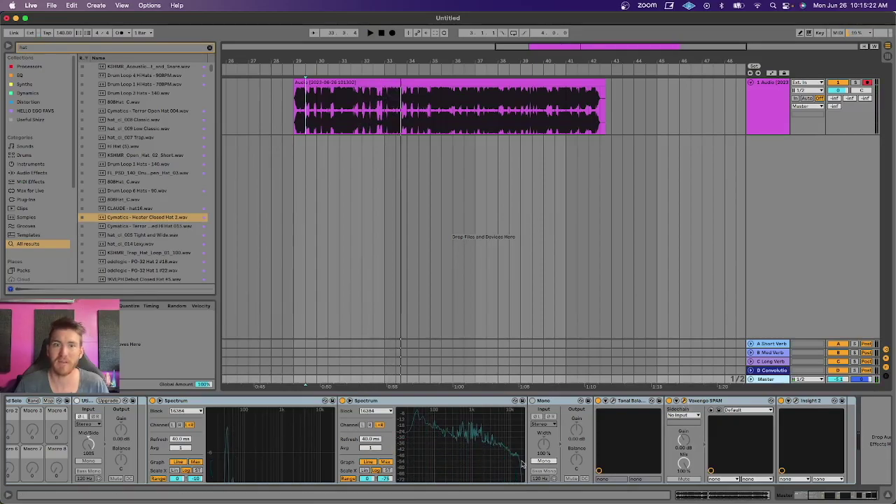
pyautogui.click(676, 400)
pyautogui.press('space')
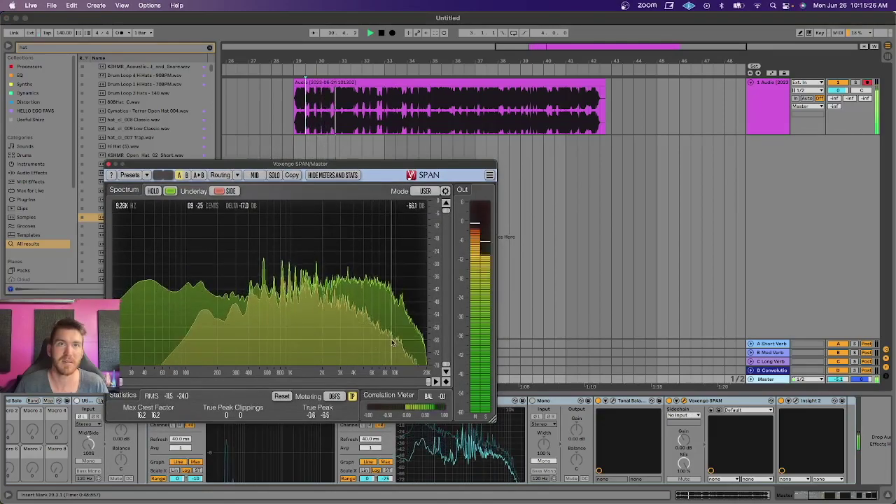
pyautogui.press('space')
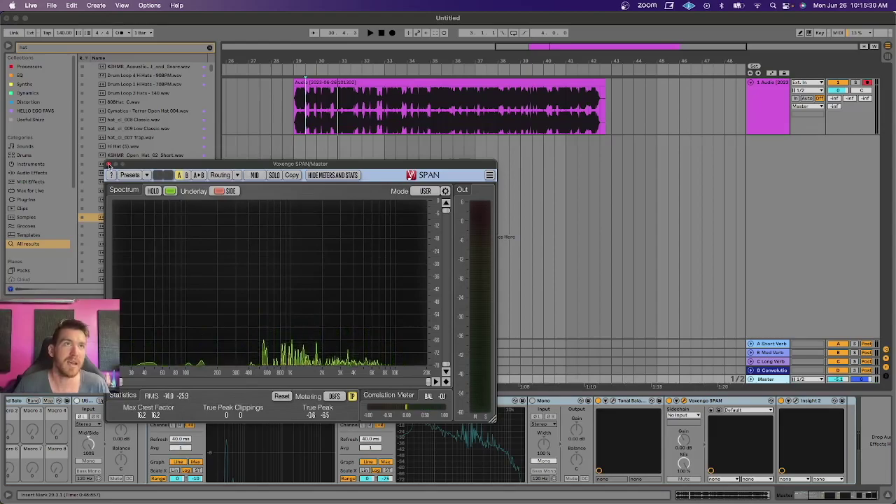
# Delete the consolidated clip from the audio track and place the insert marker at 29.1.1.
pyautogui.click(478, 83)
pyautogui.click(442, 114)
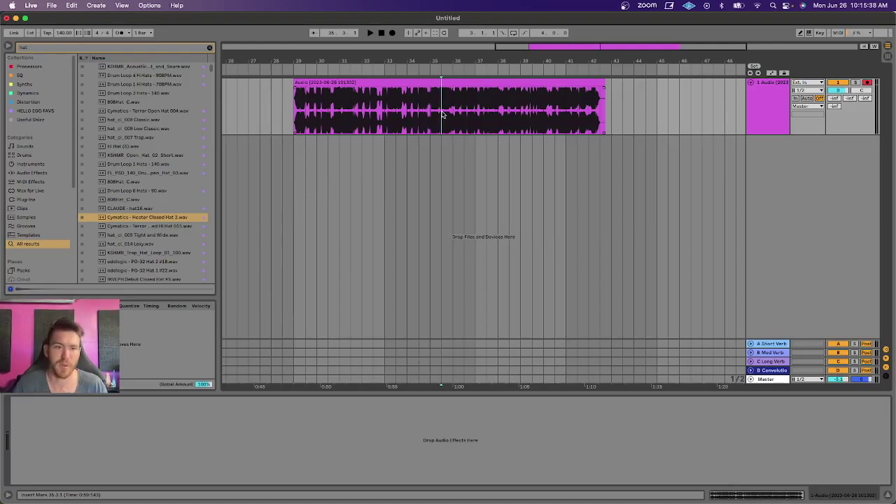
pyautogui.click(415, 82)
pyautogui.press('Delete')
pyautogui.click(342, 112)
pyautogui.click(296, 118)
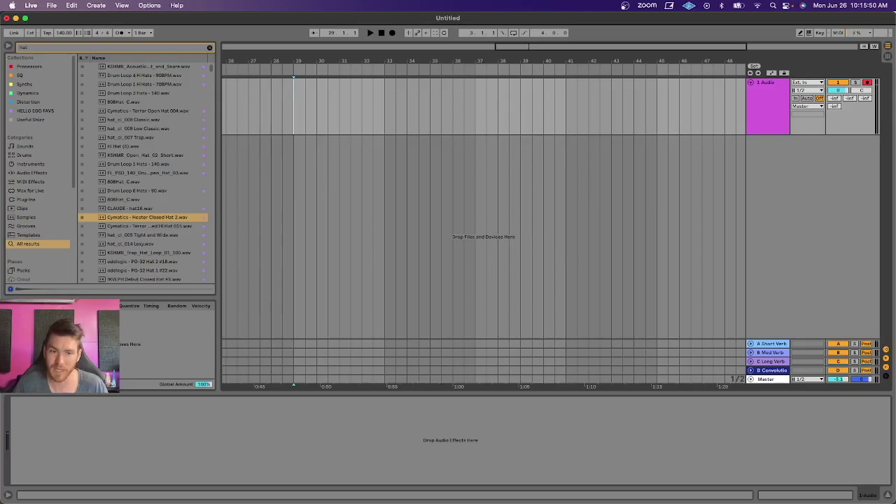
# Switch to Spotify, start playback of "U Betta - Hello Ego Remix", and return to Ableton Live.
pyautogui.press('super+Tab')
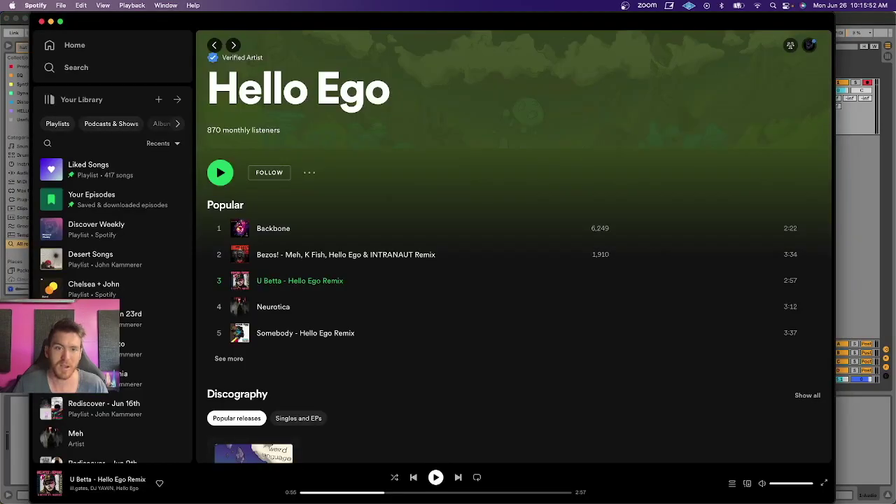
pyautogui.click(435, 478)
pyautogui.click(846, 285)
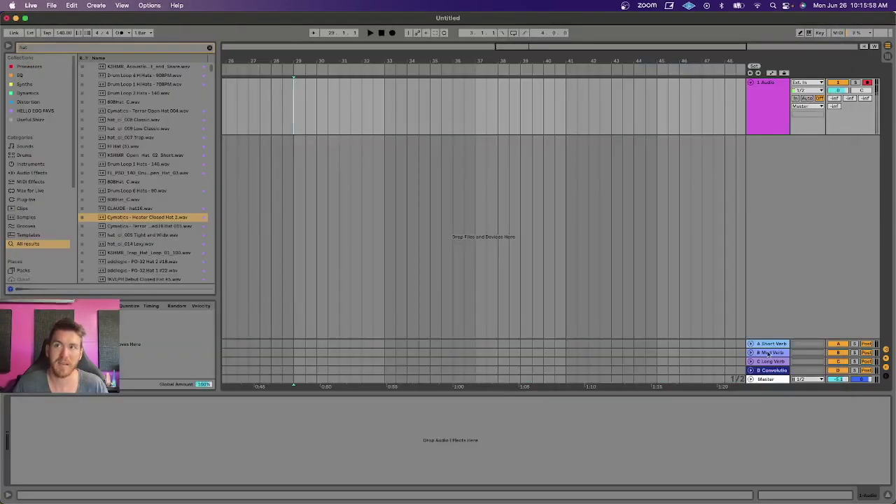
# Open the Tonal Balance Control 2, Insight 2 and Voxengo SPAN windows from the Master track's device chain.
pyautogui.click(765, 379)
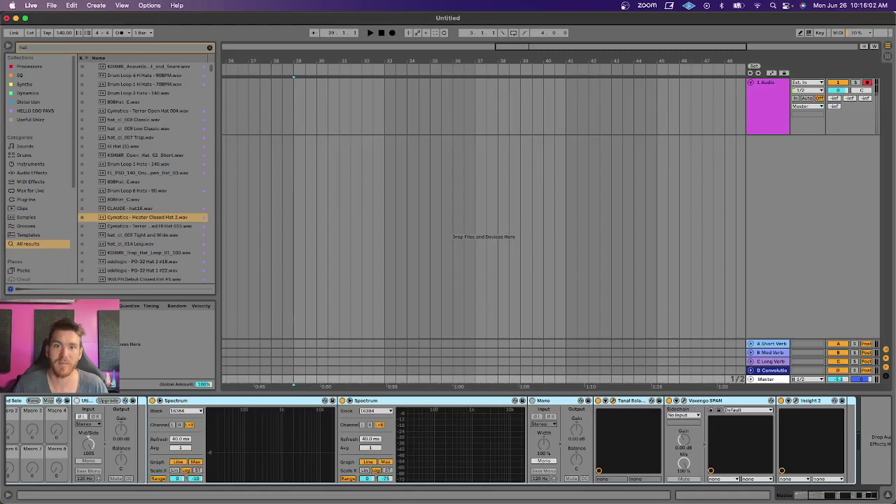
pyautogui.press('super+alt+p')
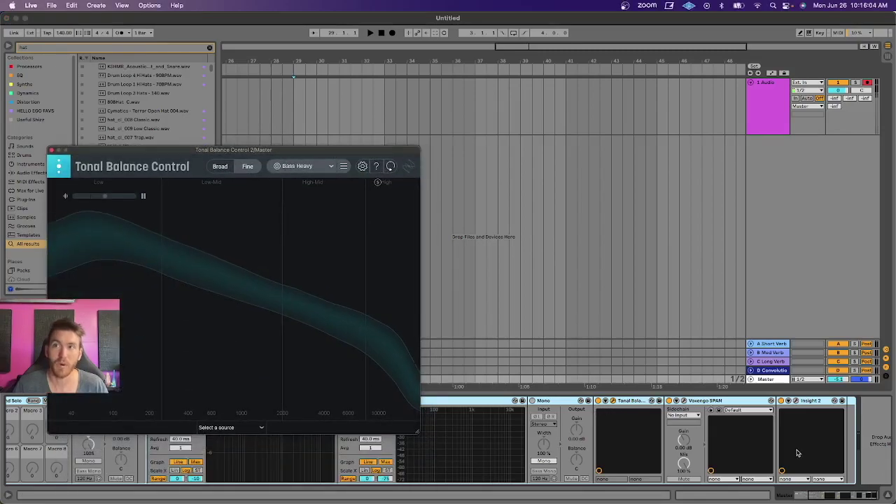
pyautogui.click(795, 403)
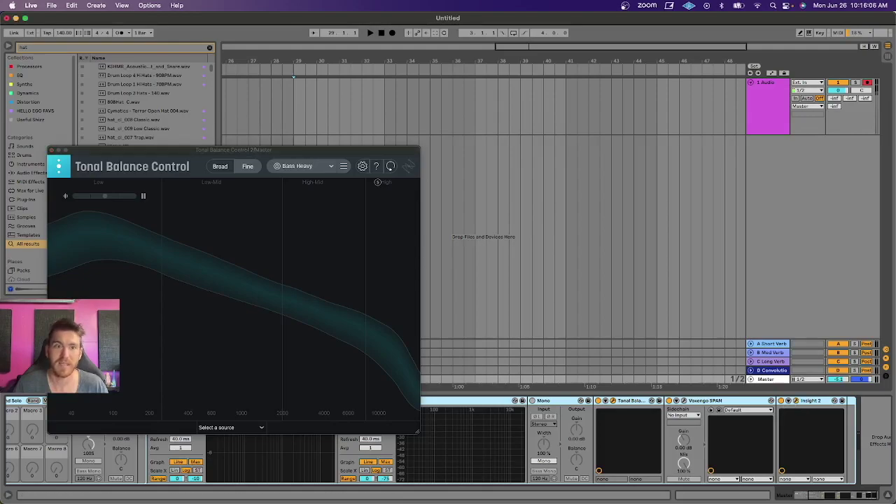
pyautogui.press('super+alt+p')
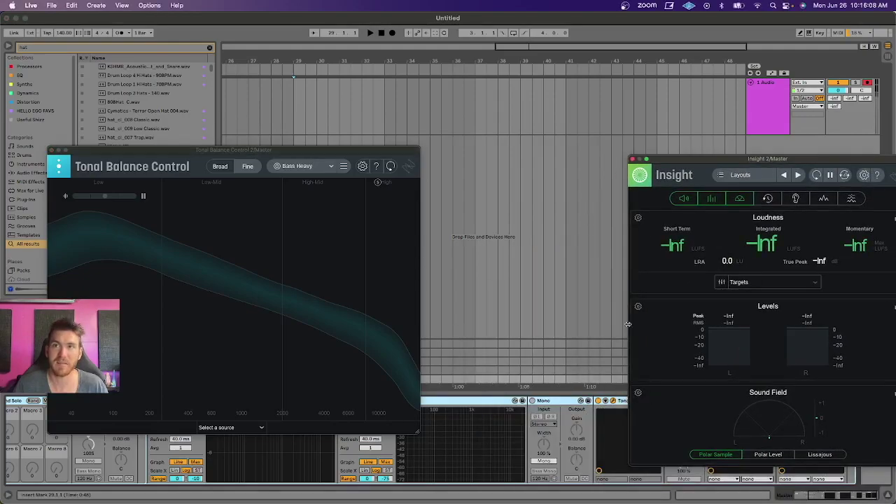
pyautogui.moveTo(670, 162); pyautogui.dragTo(255, 160)
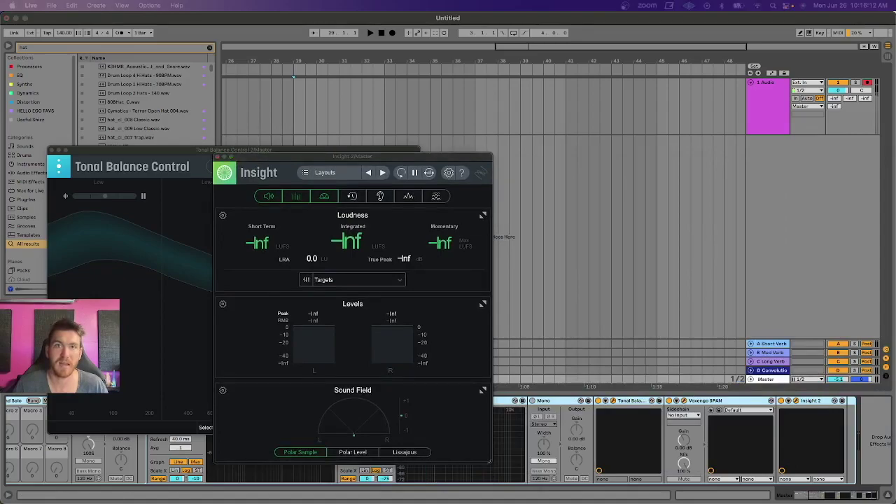
pyautogui.click(683, 401)
# Set the 1 Audio track's monitoring to In and spread out the Tonal Balance Control, Insight and SPAN windows.
pyautogui.moveTo(153, 155); pyautogui.dragTo(100, 152)
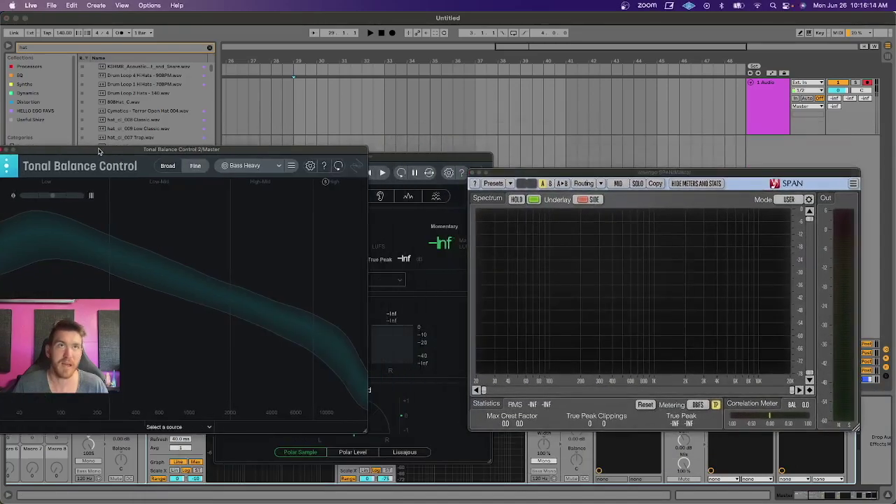
pyautogui.click(391, 160)
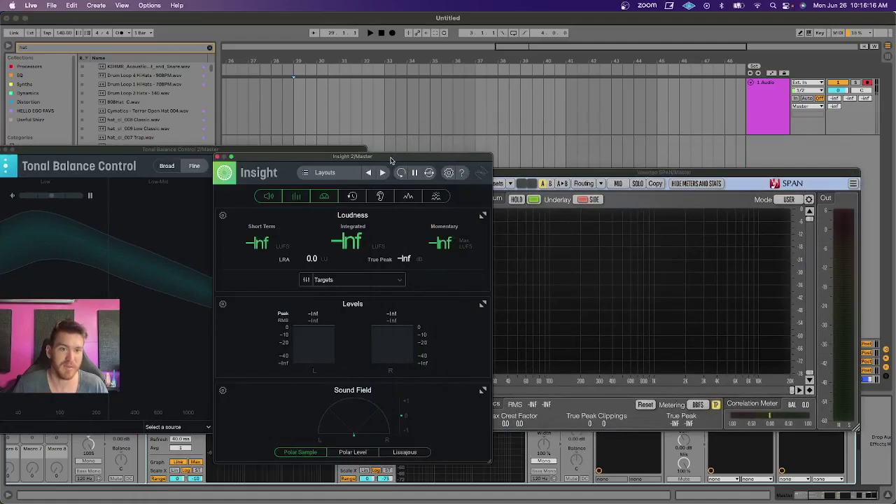
pyautogui.moveTo(161, 152); pyautogui.dragTo(180, 152)
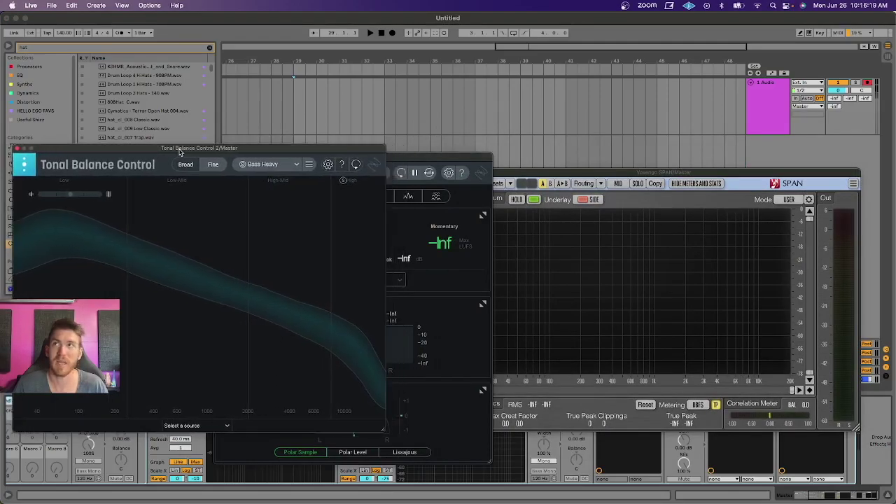
pyautogui.click(795, 99)
pyautogui.moveTo(406, 152); pyautogui.dragTo(469, 150)
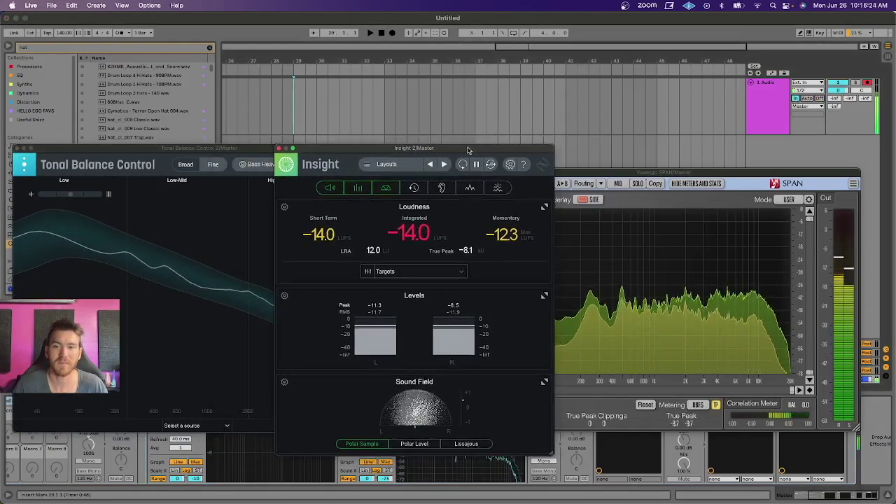
pyautogui.moveTo(797, 174); pyautogui.dragTo(744, 124)
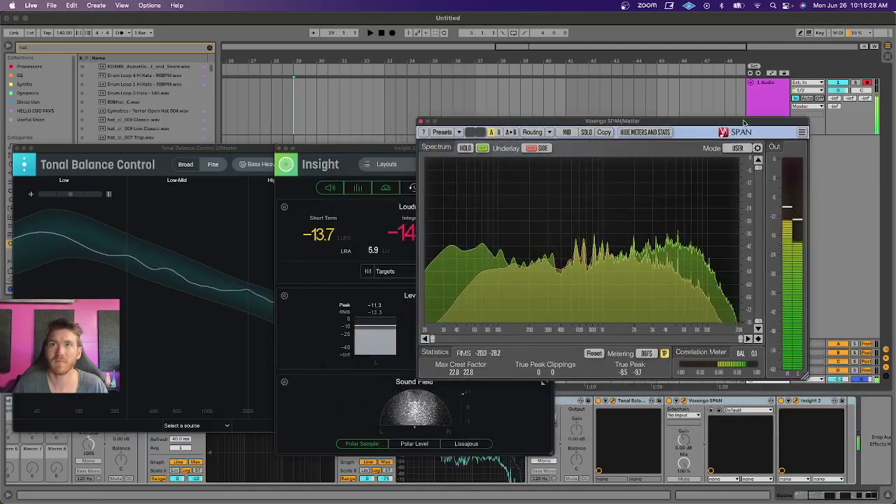
# Bring the Tonal Balance Control and Insight windows forward, check the song playing in Spotify, and return to the meters in Ableton Live.
pyautogui.click(261, 150)
pyautogui.click(406, 148)
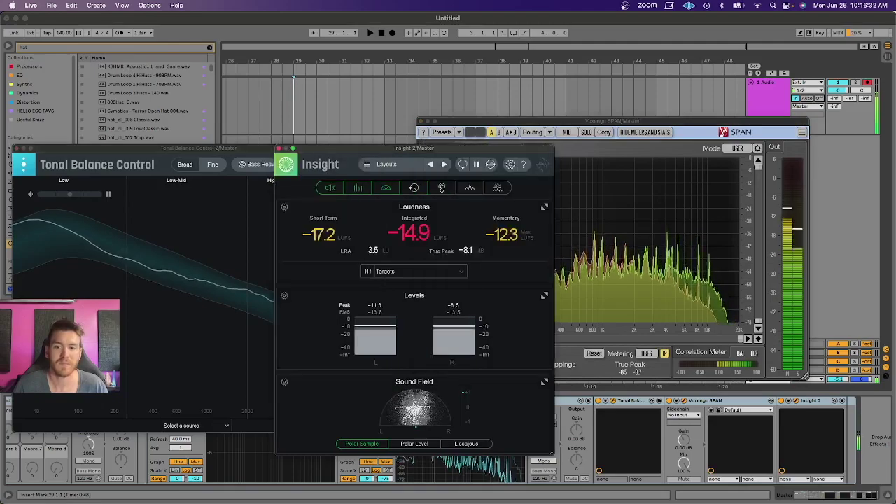
pyautogui.press('super+Tab')
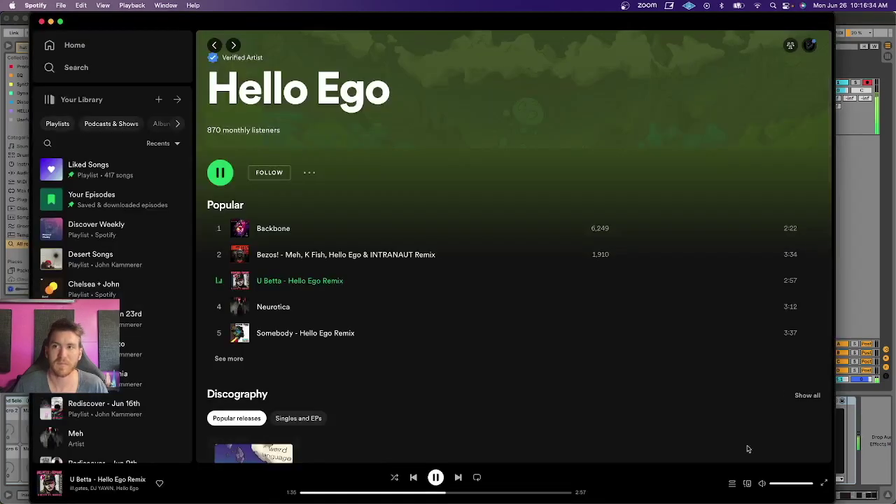
pyautogui.click(863, 304)
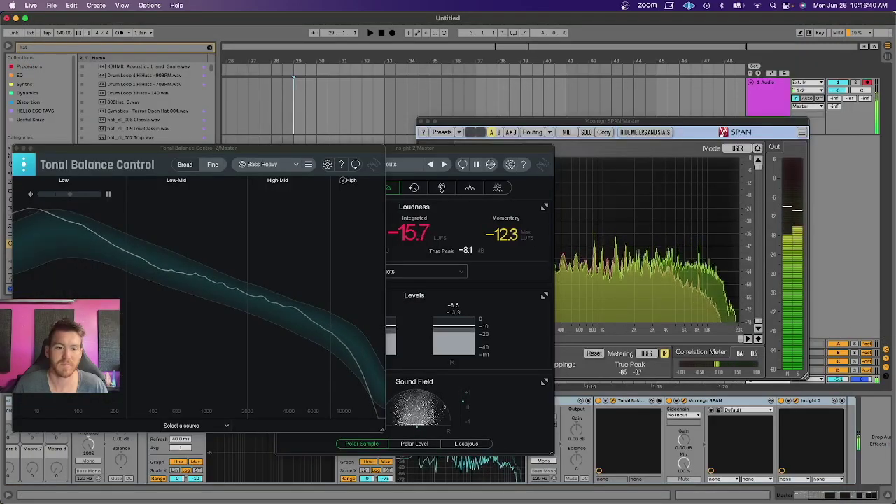
# Switch to Audio MIDI Setup and raise the BlackHole 16ch device's primary output volume to 1.0 (0.0 dB).
pyautogui.press('super+Tab')
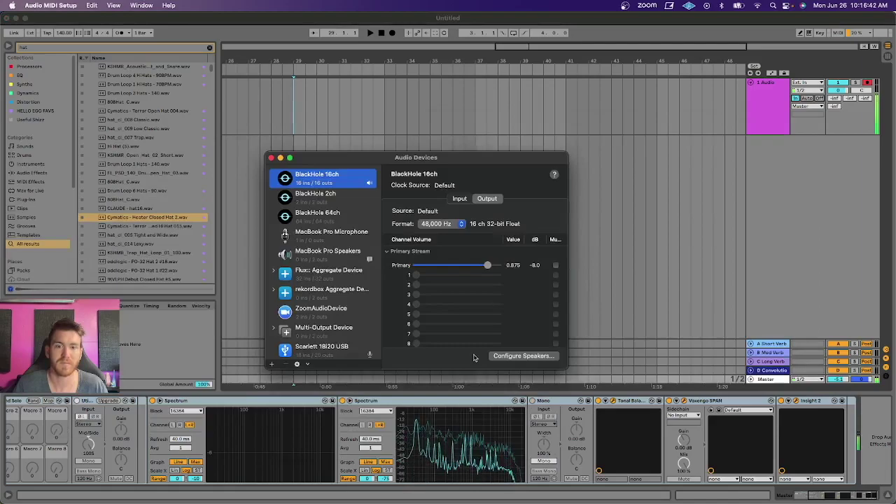
pyautogui.moveTo(488, 271)
pyautogui.mouseDown()
pyautogui.moveTo(498, 270)
pyautogui.moveTo(489, 270)
pyautogui.mouseUp()
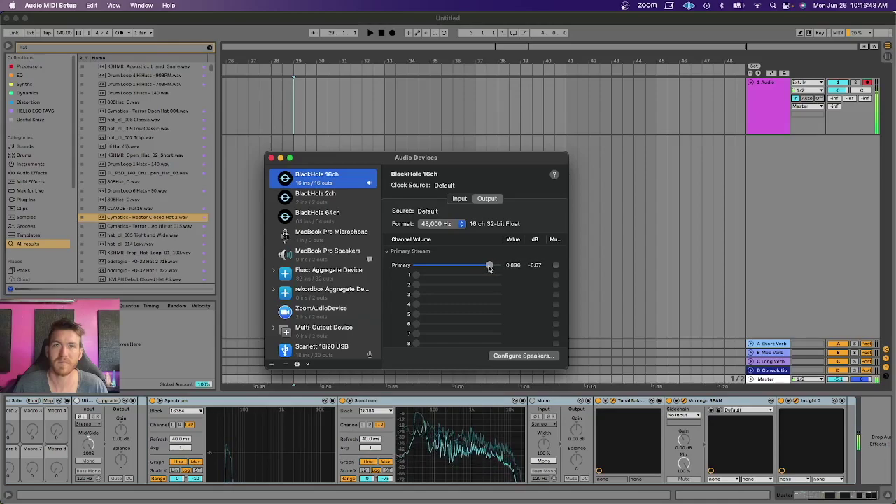
pyautogui.click(621, 251)
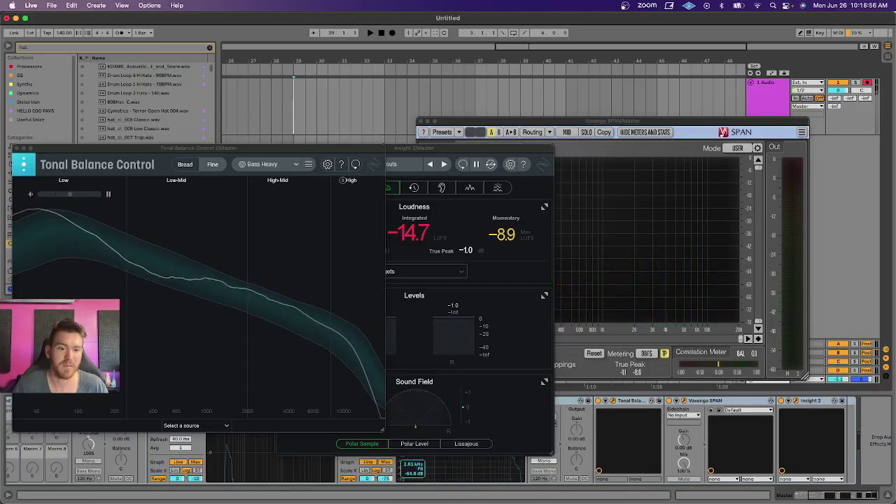
pyautogui.press('super+Tab')
pyautogui.moveTo(490, 266)
pyautogui.mouseDown()
pyautogui.moveTo(499, 267)
pyautogui.moveTo(481, 266)
pyautogui.mouseUp()
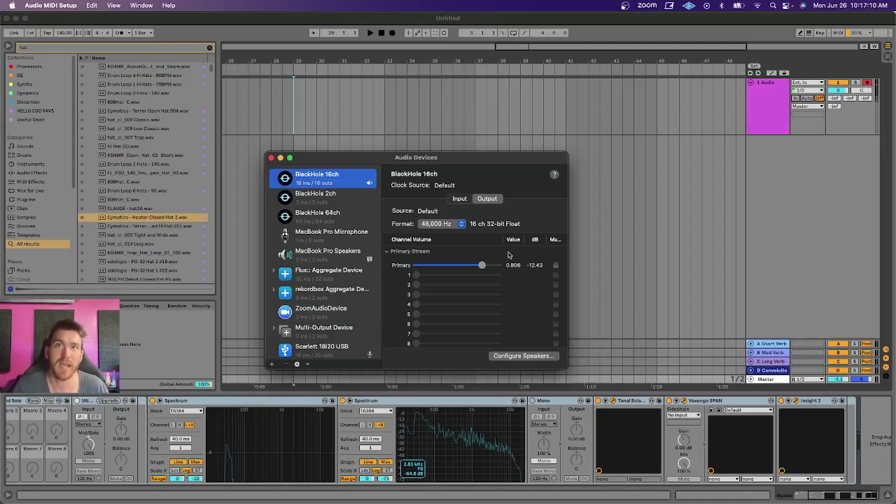
pyautogui.moveTo(482, 269); pyautogui.dragTo(501, 266)
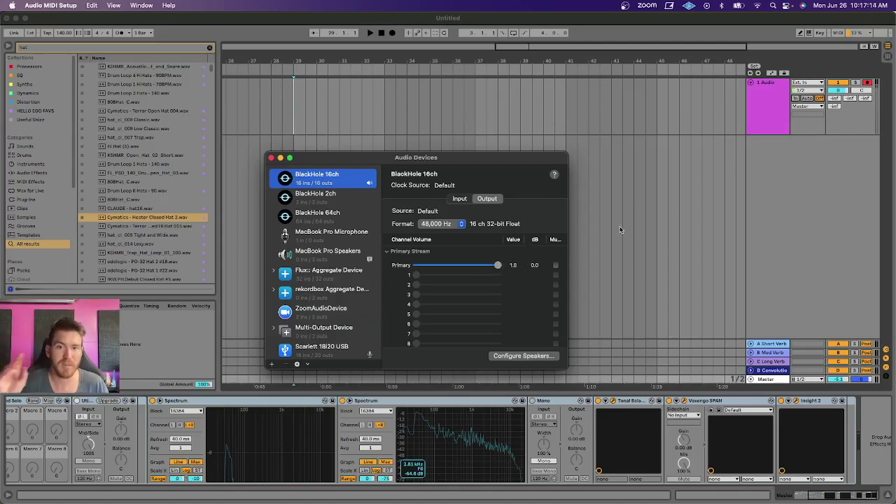
# Return to Ableton Live, bring the Insight window in front of the other meters, and set the 1 Audio track's monitoring to In.
pyautogui.press('super+Tab')
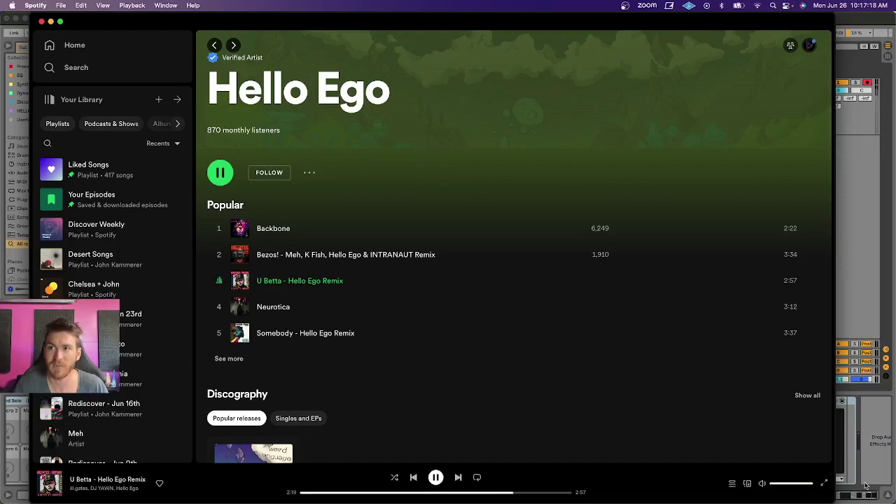
pyautogui.click(842, 325)
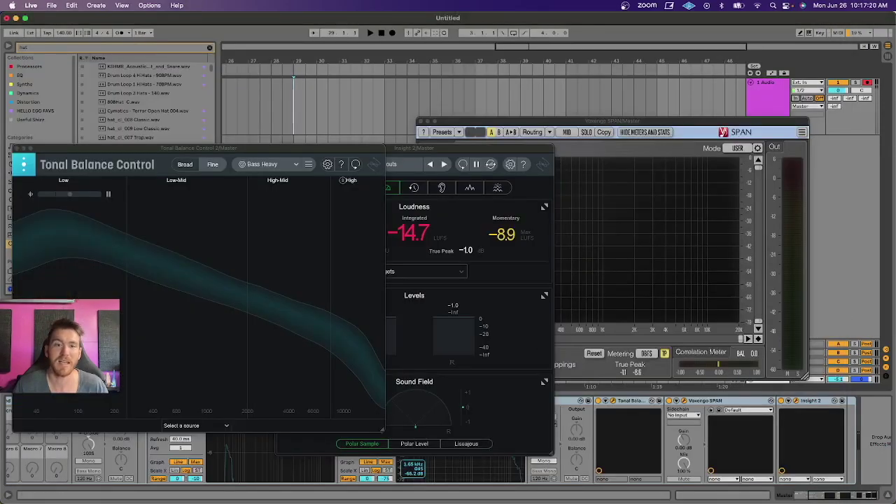
pyautogui.press('super+Tab')
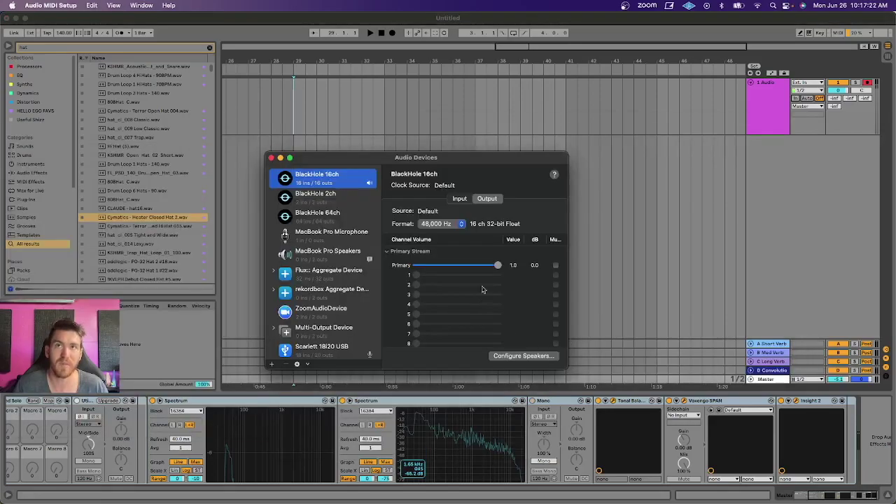
pyautogui.click(793, 104)
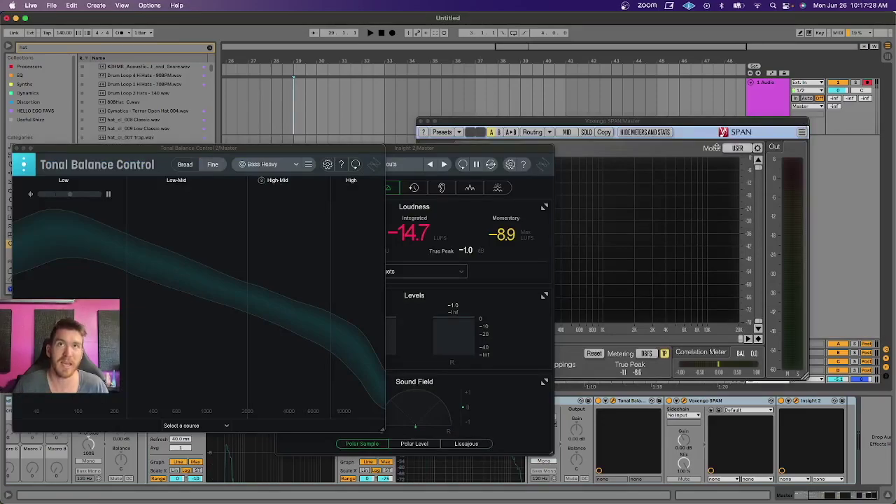
pyautogui.moveTo(520, 149); pyautogui.dragTo(565, 149)
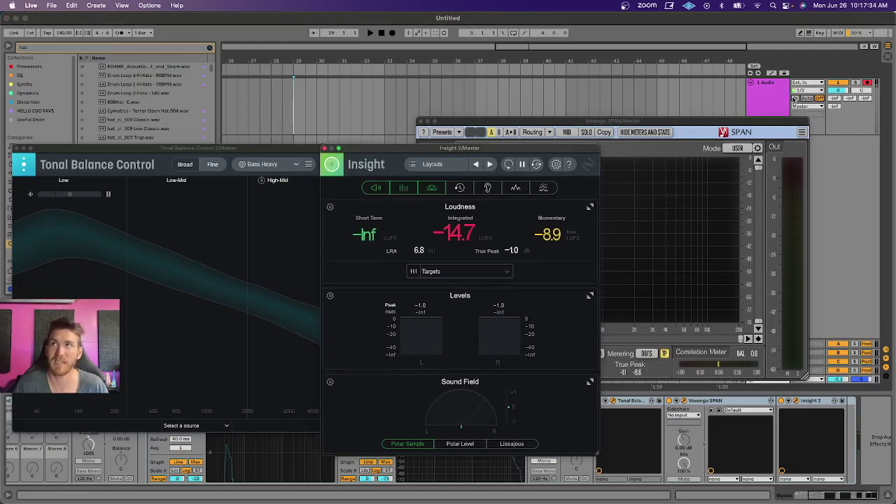
pyautogui.press('space')
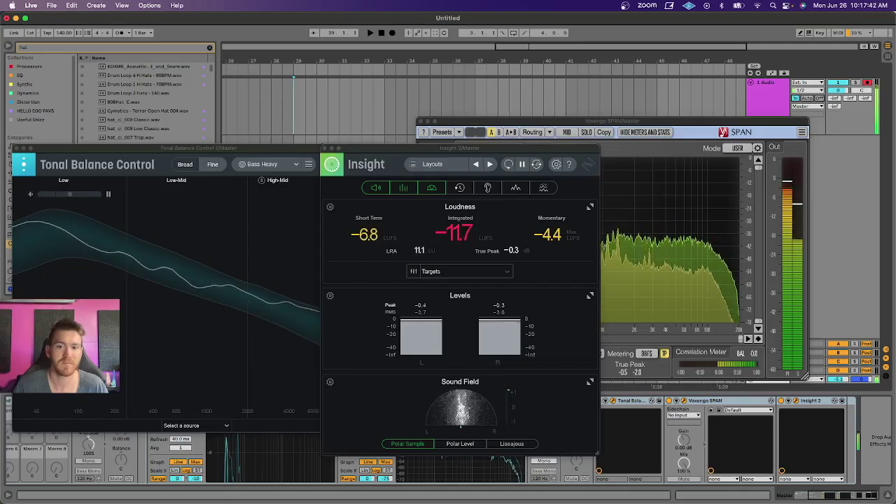
# Switch to Spotify, jump to about 0:41 in "U Betta - Hello Ego Remix", and return to the Insight meter in Ableton Live.
pyautogui.press('super+Tab')
pyautogui.click(362, 492)
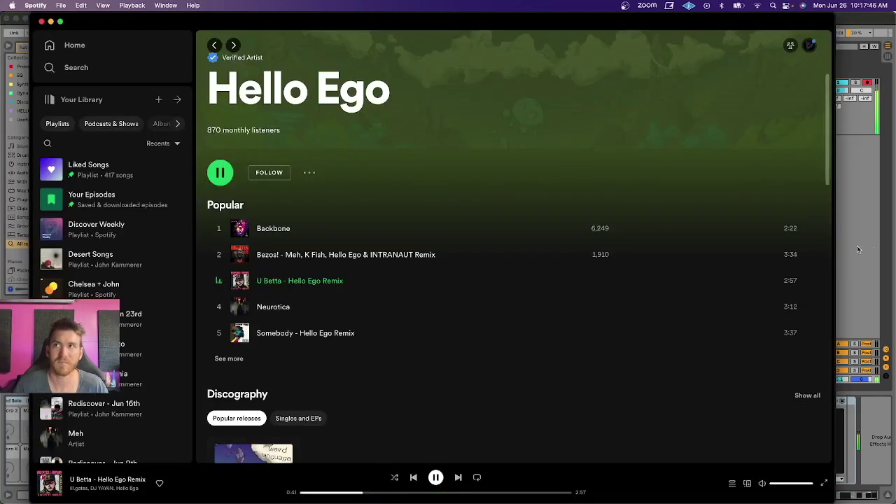
pyautogui.press('super+Tab')
pyautogui.click(467, 233)
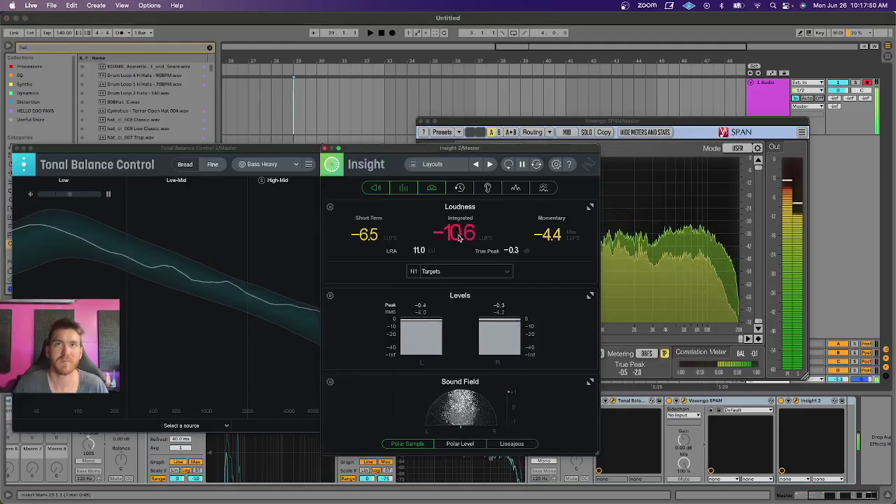
# Set the 1 Audio track's monitoring back to In and stop the transport, returning the position to 1.1.1.
pyautogui.press('space')
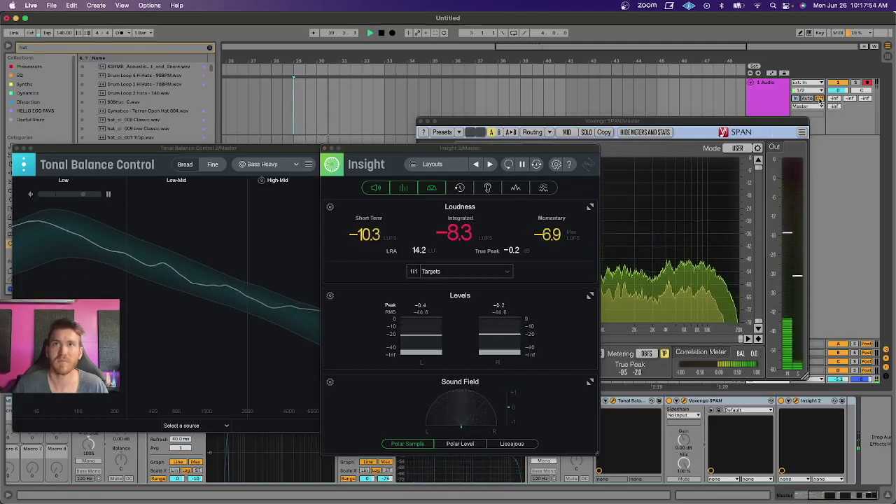
pyautogui.click(796, 98)
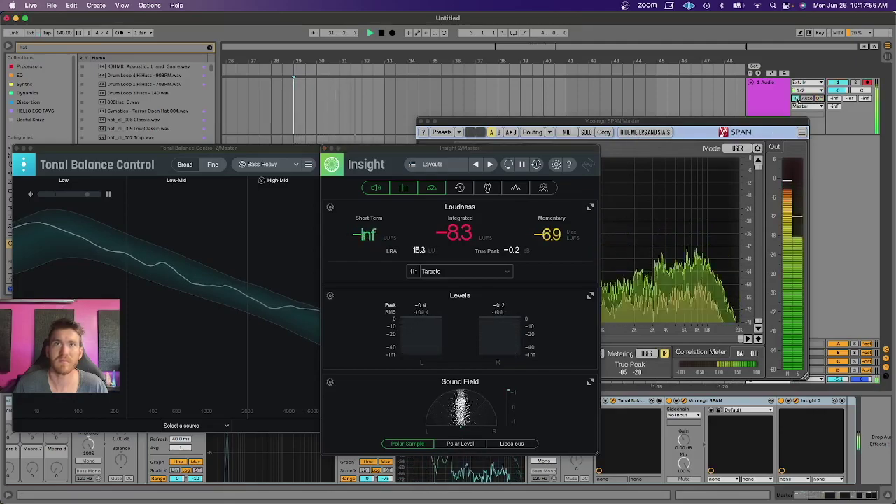
pyautogui.click(380, 33)
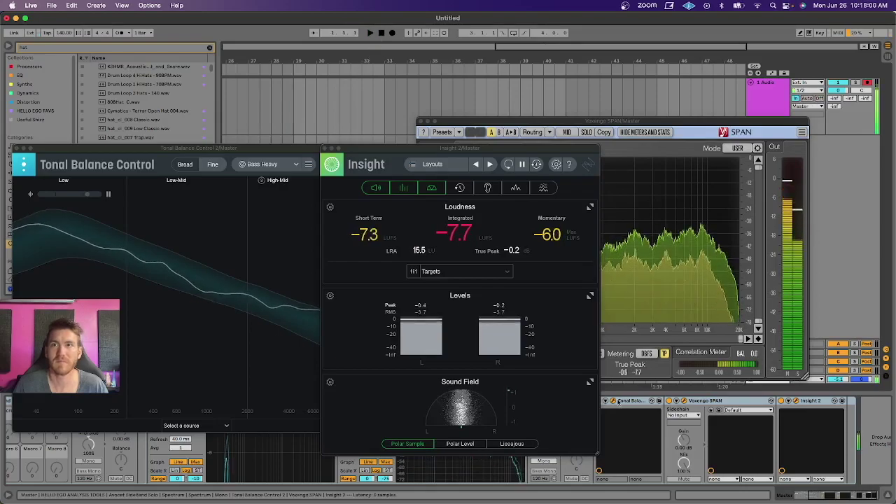
# Reopen Insight 2, move it and Tonal Balance Control off the Spectrum devices, and set the 1 Audio track's monitoring to Off.
pyautogui.click(796, 401)
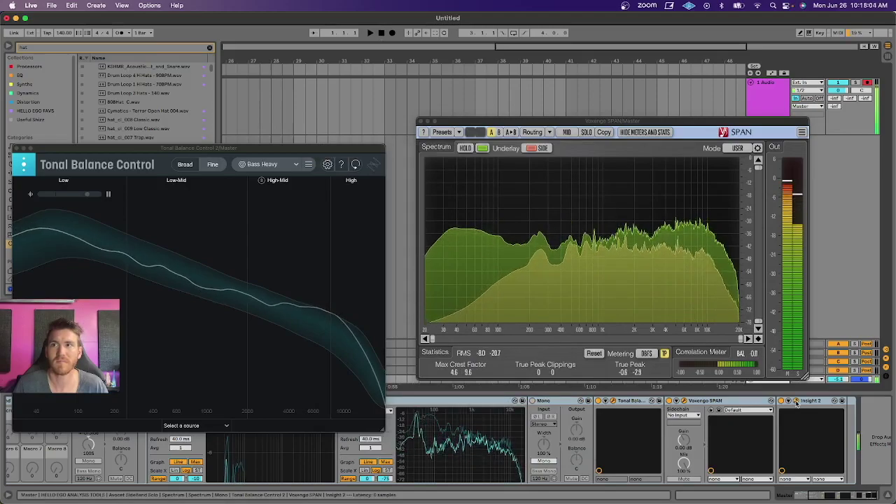
pyautogui.click(796, 401)
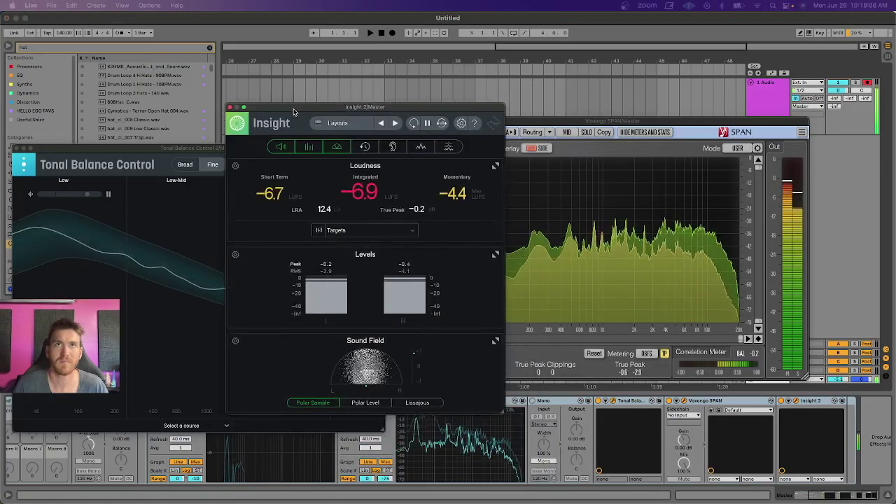
pyautogui.moveTo(294, 110); pyautogui.dragTo(275, 96)
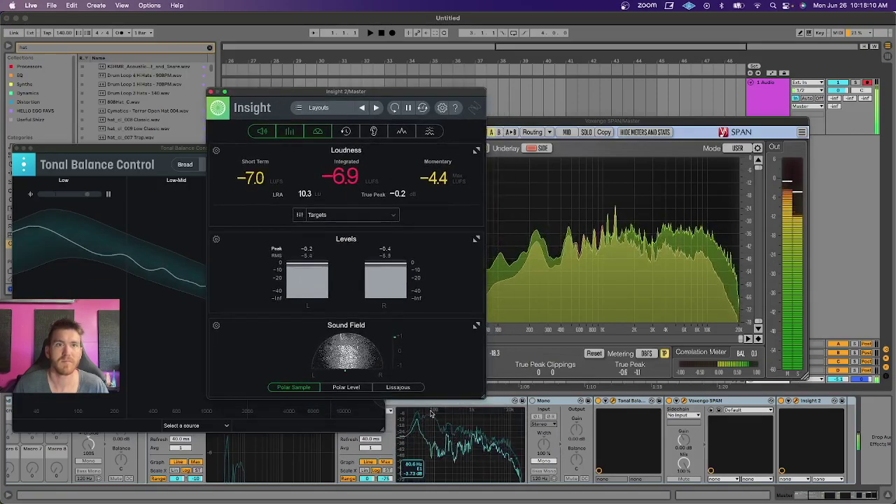
pyautogui.moveTo(174, 148); pyautogui.dragTo(175, 58)
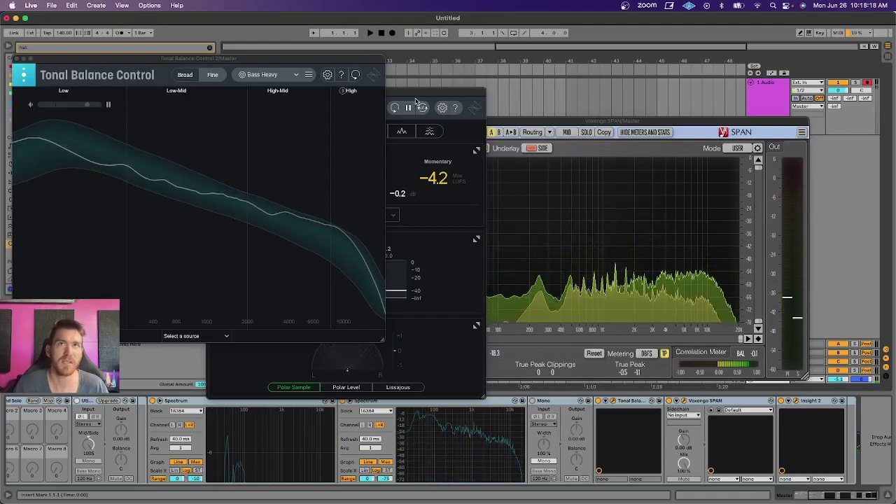
pyautogui.moveTo(434, 91); pyautogui.dragTo(674, 91)
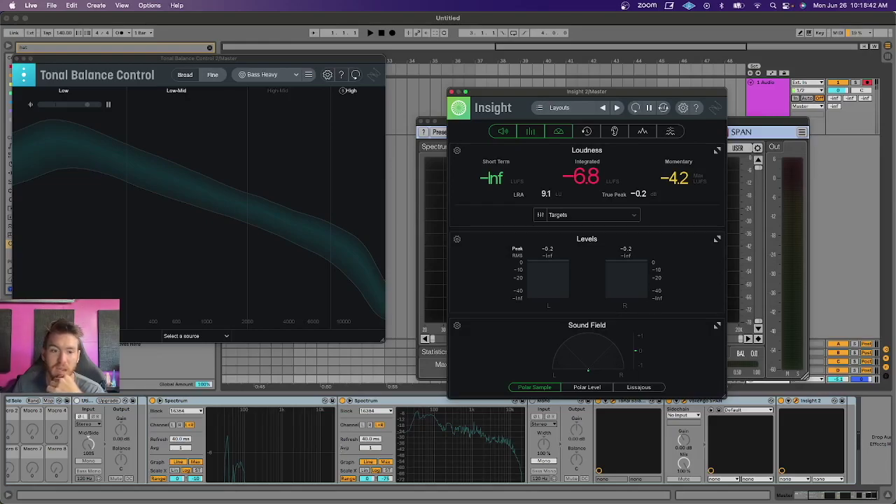
# Switch to the Brave browser and show the Hello Ego membership page on Patreon.
pyautogui.press('super+Tab')
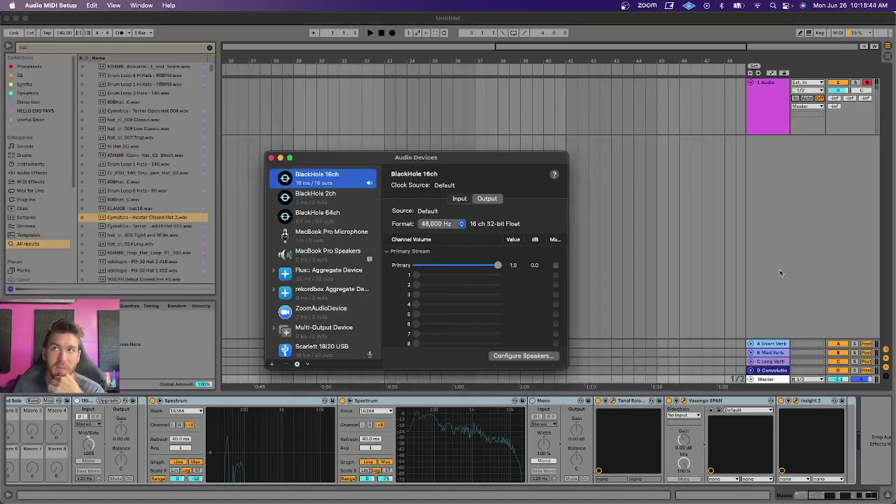
pyautogui.press('super+Tab')
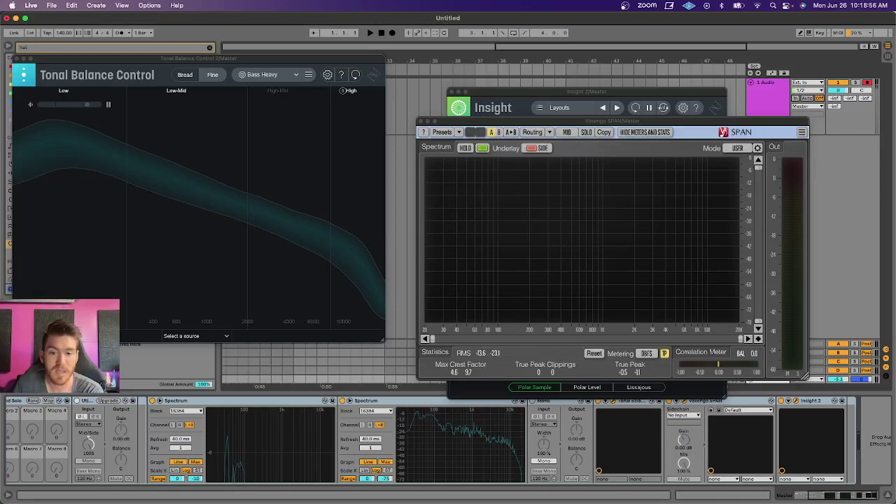
pyautogui.press('super+Tab')
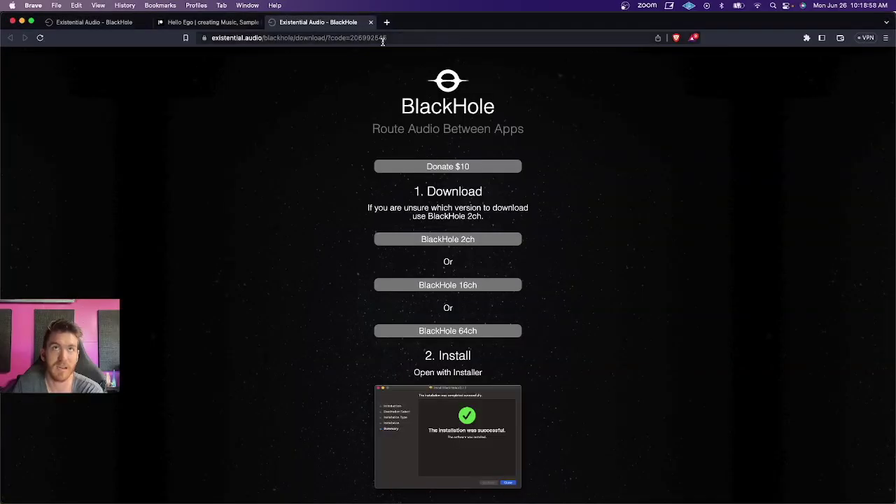
pyautogui.click(206, 22)
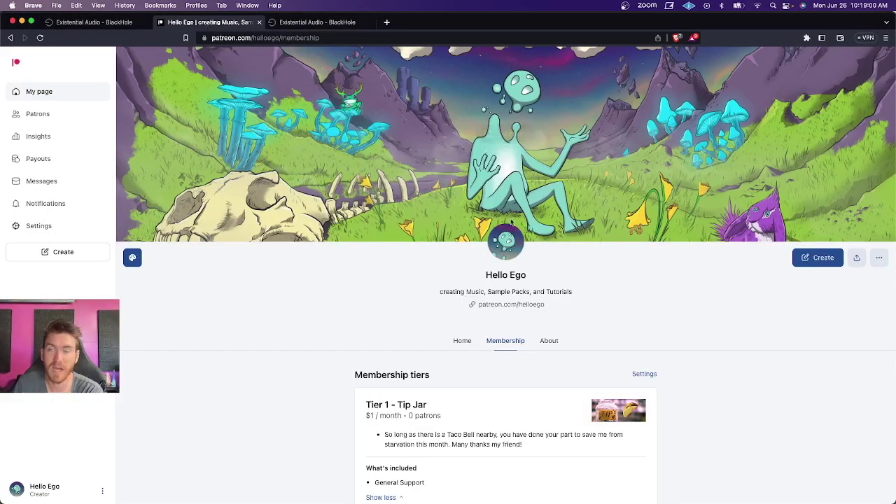